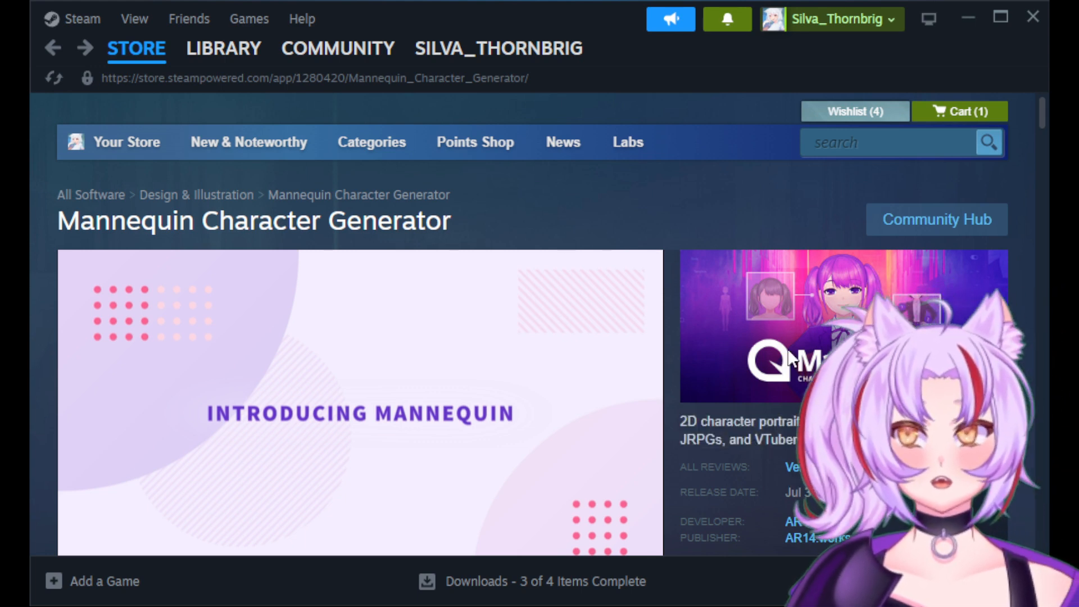
- Look through the preview screenshots on the Mannequin Character Generator store page, including the clothing selection image
{"action": "scroll", "coordinate": [786, 359], "scroll_direction": "down", "scroll_amount": 3}
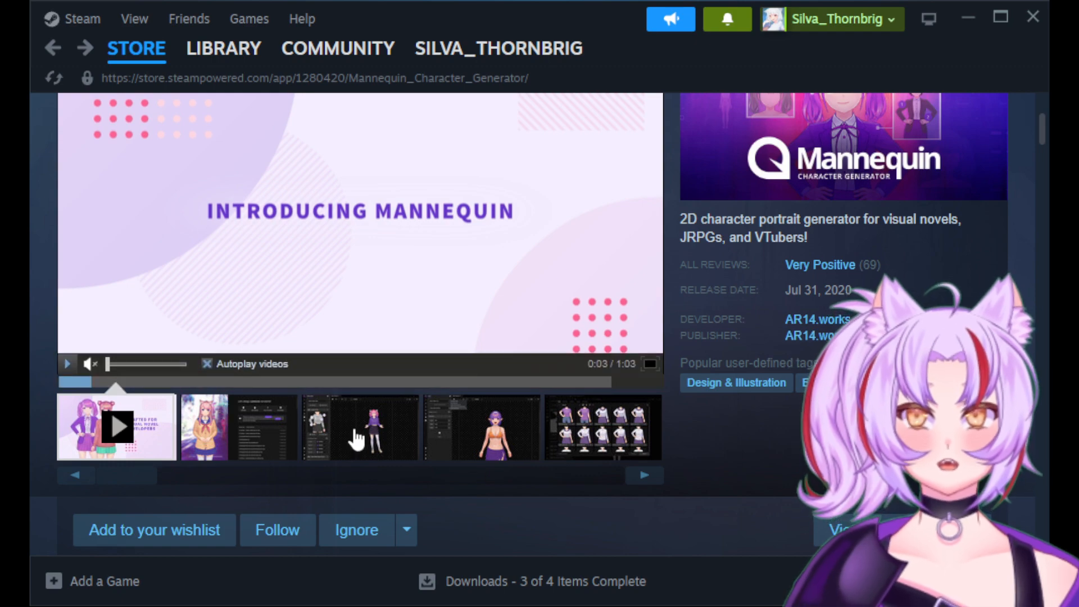
{"action": "left_click", "coordinate": [265, 440]}
{"action": "left_click", "coordinate": [346, 436]}
{"action": "scroll", "coordinate": [452, 435], "scroll_direction": "up", "scroll_amount": 2}
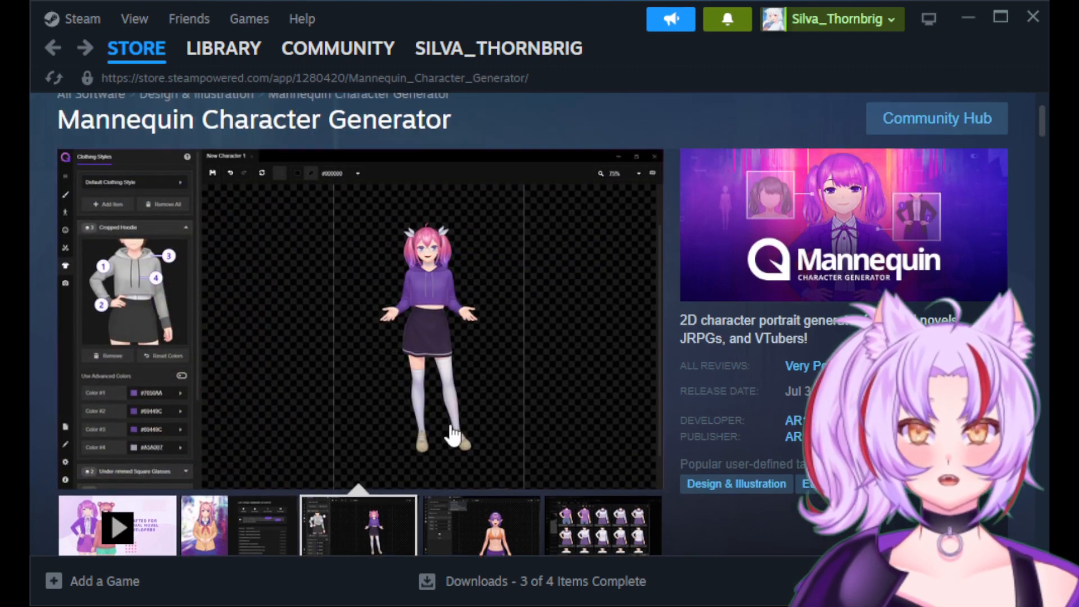
{"action": "left_click", "coordinate": [481, 534]}
{"action": "left_click", "coordinate": [566, 529]}
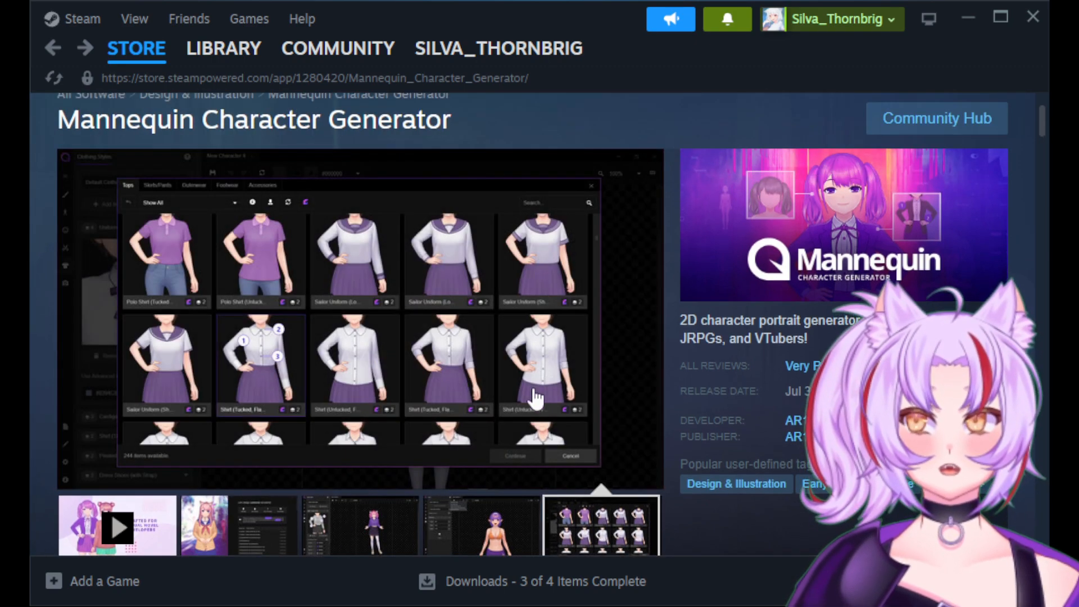
- Read the software description and usage rights in the About This Software section of the store page
{"action": "scroll", "coordinate": [495, 337], "scroll_direction": "down", "scroll_amount": 6}
{"action": "scroll", "coordinate": [494, 332], "scroll_direction": "down", "scroll_amount": 10}
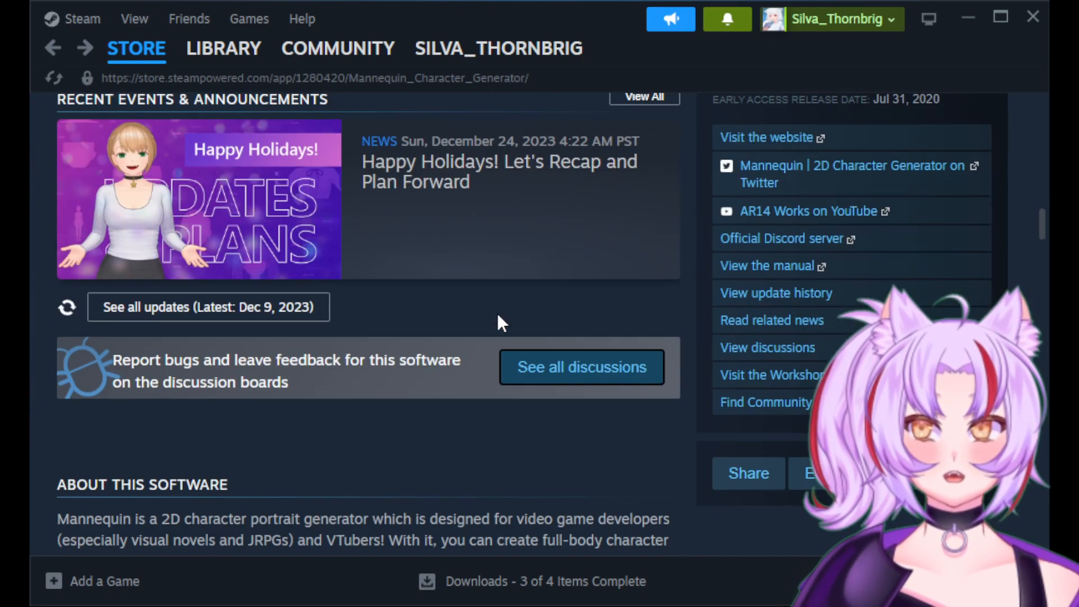
{"action": "scroll", "coordinate": [342, 306], "scroll_direction": "down", "scroll_amount": 3}
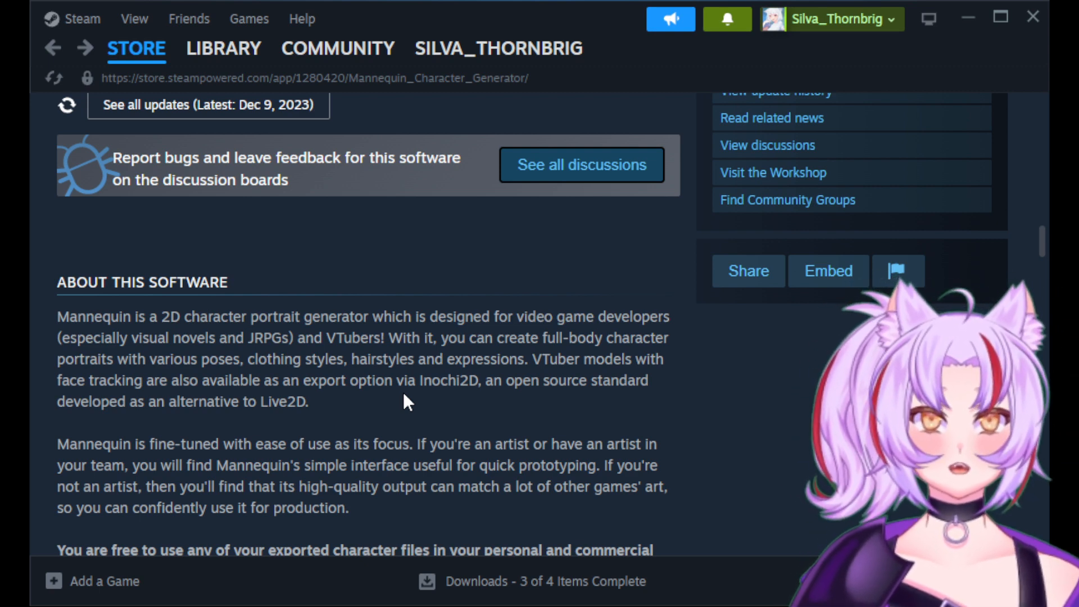
{"action": "scroll", "coordinate": [407, 399], "scroll_direction": "down", "scroll_amount": 5}
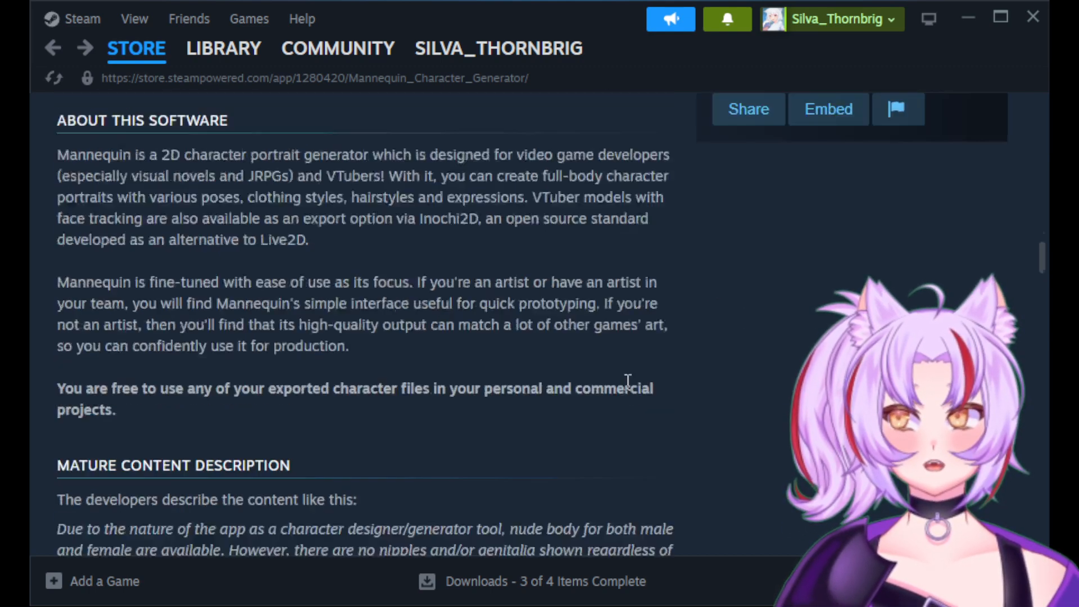
{"action": "scroll", "coordinate": [644, 382], "scroll_direction": "up", "scroll_amount": 10}
{"action": "scroll", "coordinate": [644, 386], "scroll_direction": "up", "scroll_amount": 15}
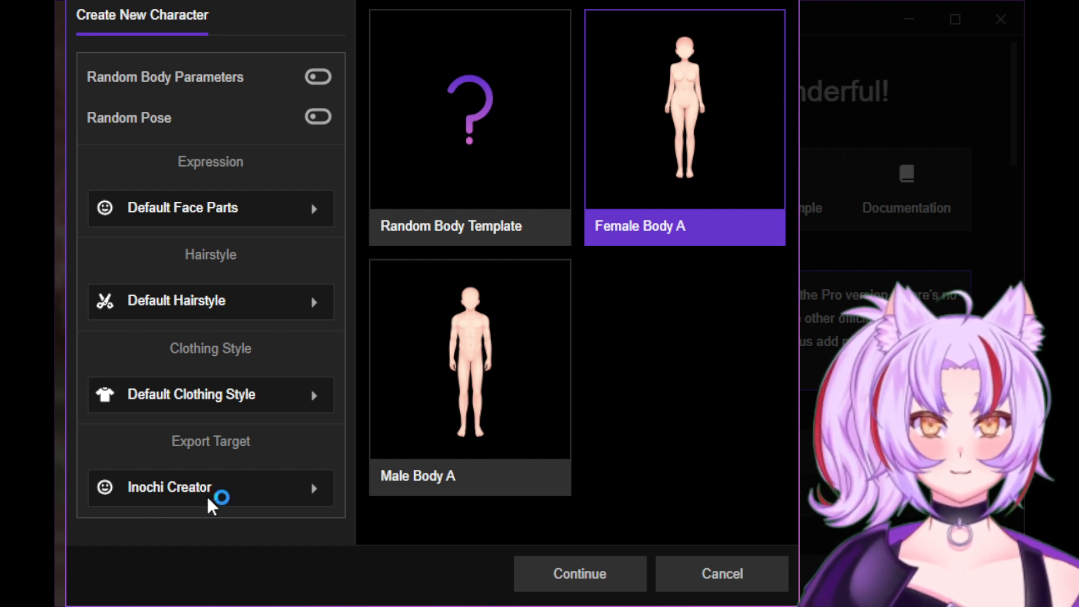
- In Mannequin, create a new character from Female Body A with default face parts, hairstyle and clothing, and Inochi Creator as export target
{"action": "left_click", "coordinate": [550, 562]}
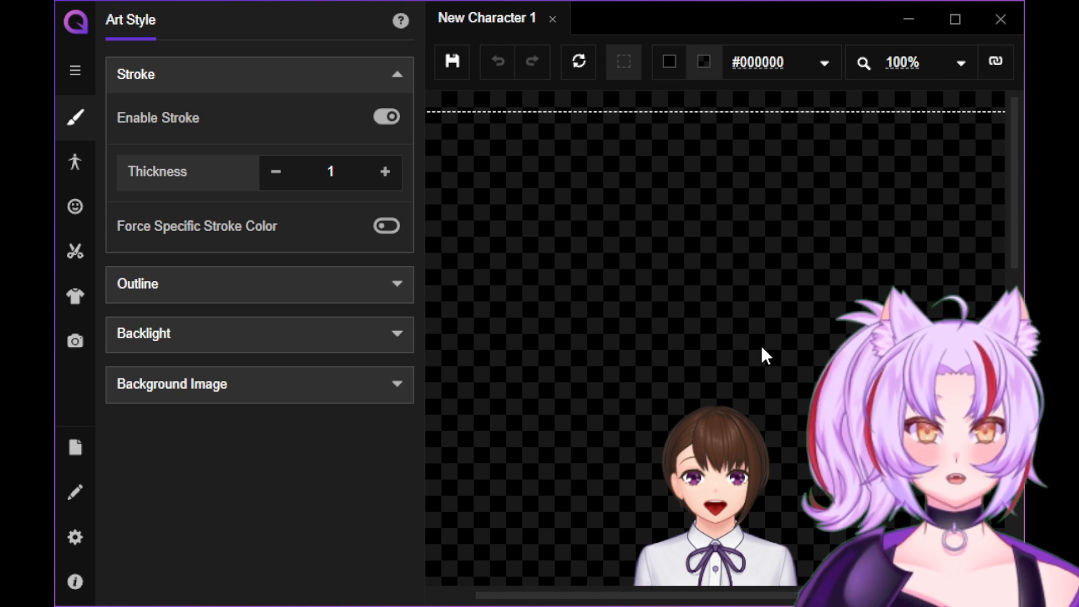
{"action": "scroll", "coordinate": [761, 343], "scroll_direction": "down", "scroll_amount": 8}
{"action": "scroll", "coordinate": [760, 345], "scroll_direction": "up", "scroll_amount": 3}
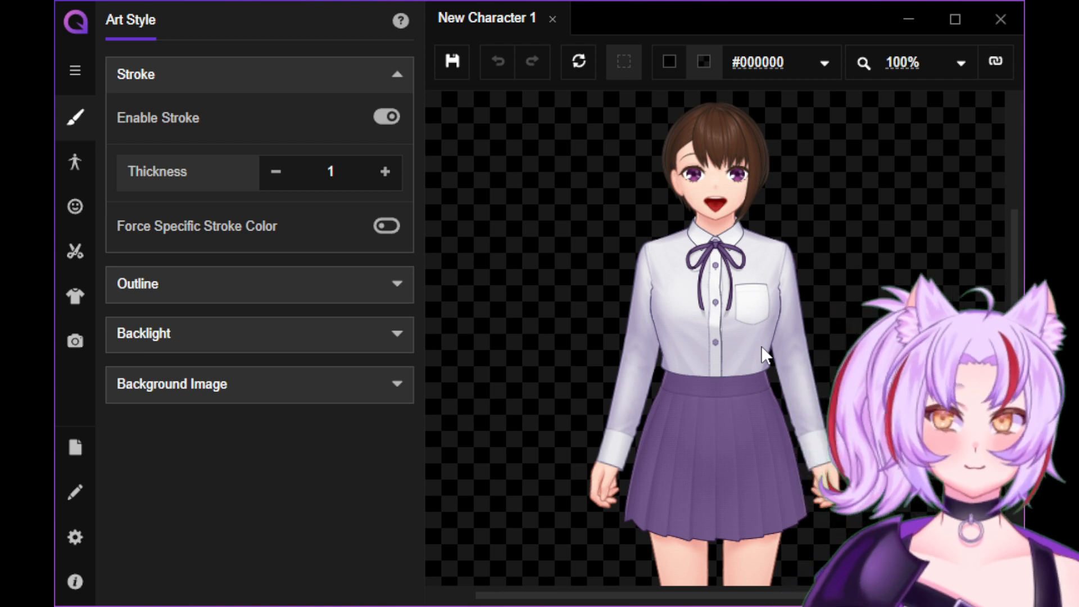
{"action": "scroll", "coordinate": [763, 219], "scroll_direction": "down", "scroll_amount": 2}
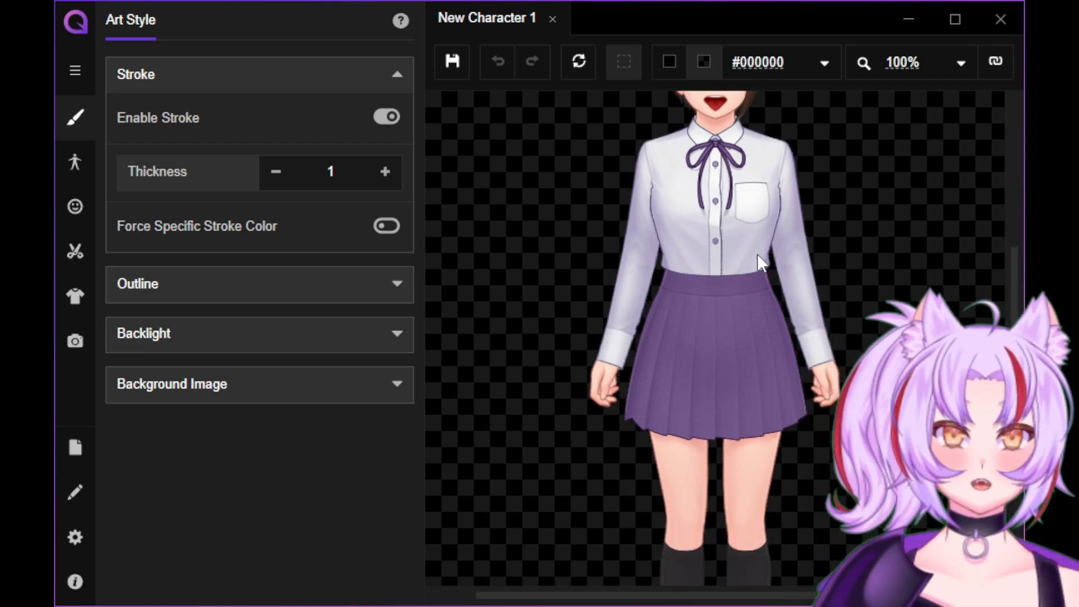
{"action": "scroll", "coordinate": [754, 278], "scroll_direction": "up", "scroll_amount": 4}
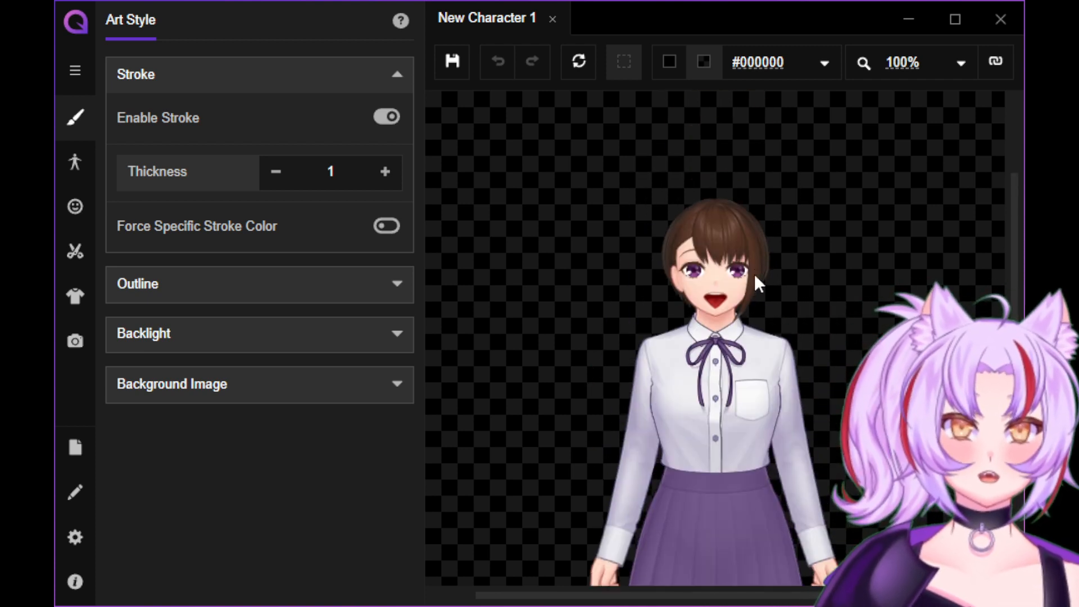
- Change the character's head shape to Head K and the ears to the pointed Ear C
{"action": "left_click", "coordinate": [75, 160]}
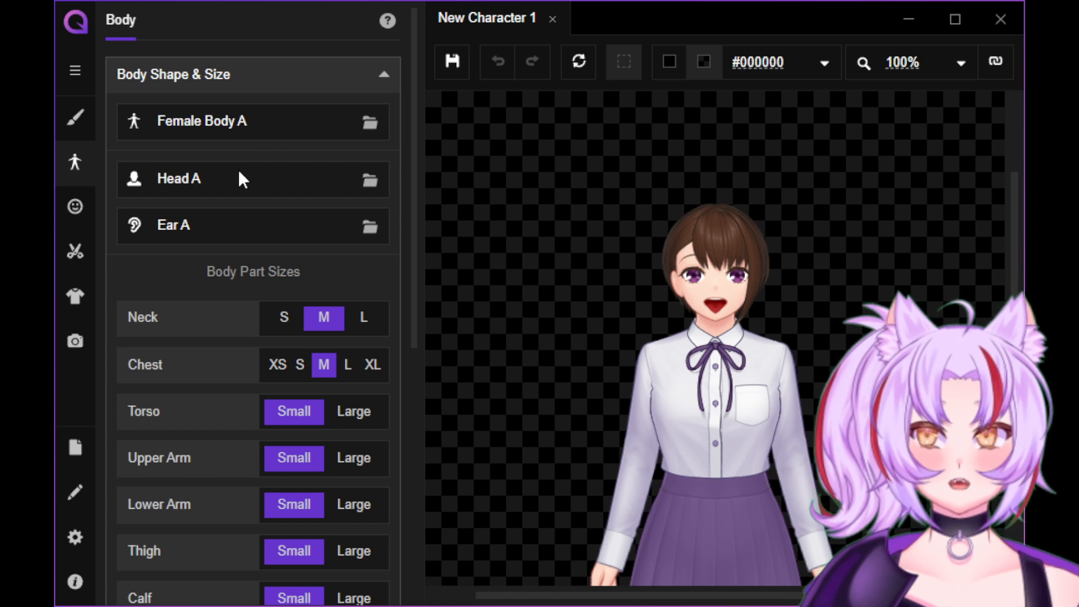
{"action": "left_click", "coordinate": [369, 180]}
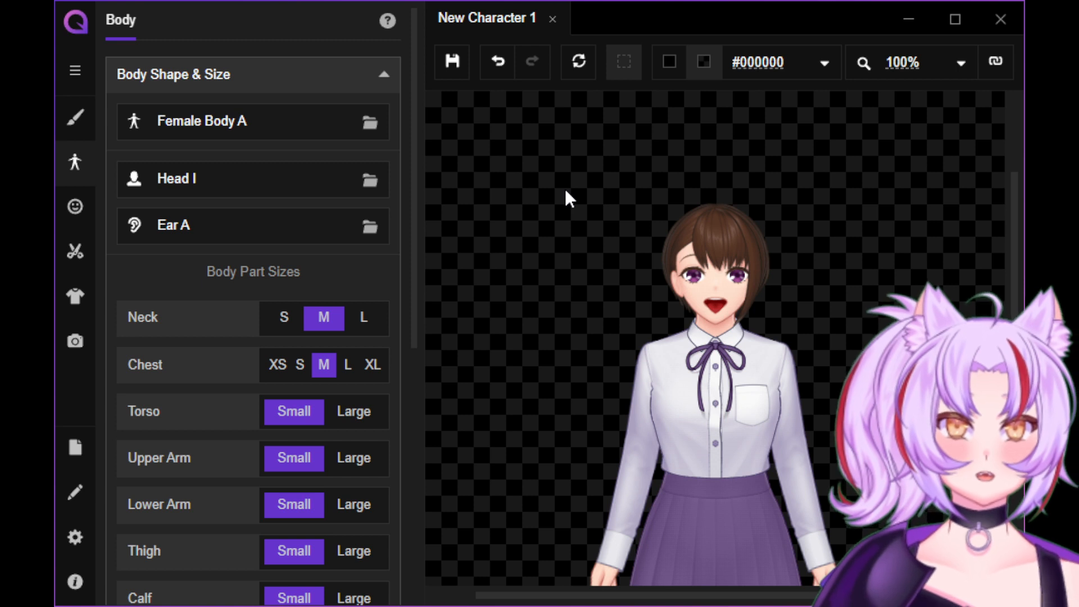
{"action": "left_click", "coordinate": [366, 184]}
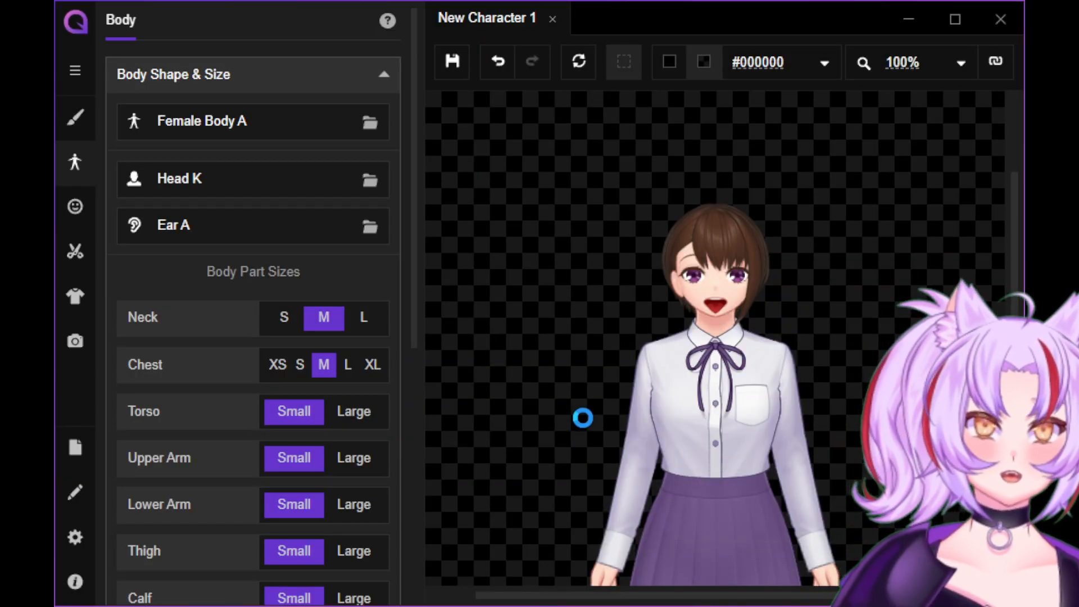
{"action": "left_click", "coordinate": [370, 226]}
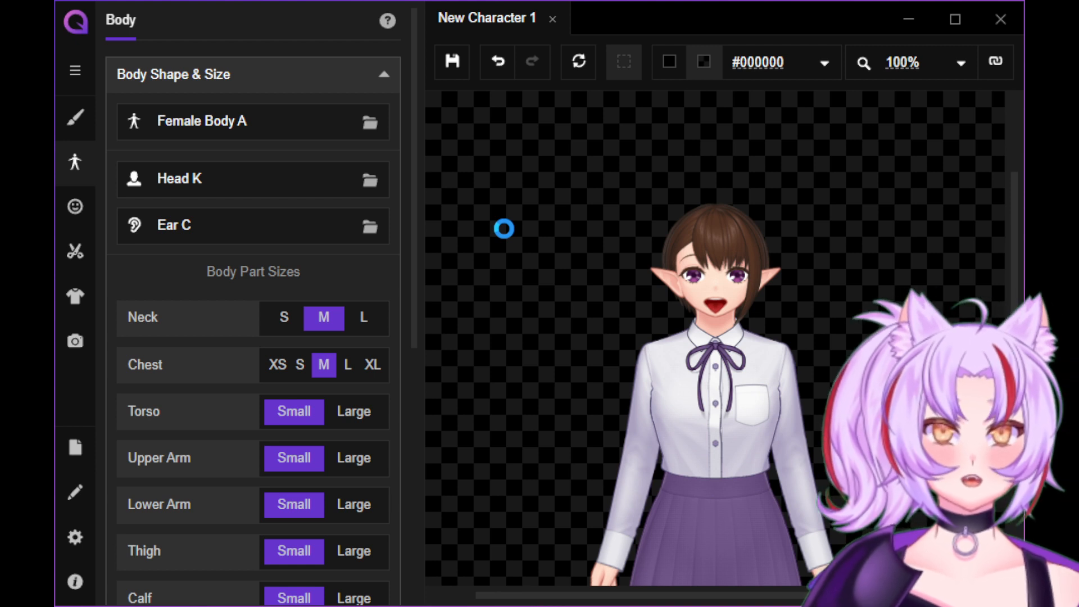
- Set the character's neck size to S and check the whole figure from head to legs
{"action": "scroll", "coordinate": [763, 265], "scroll_direction": "down", "scroll_amount": 3}
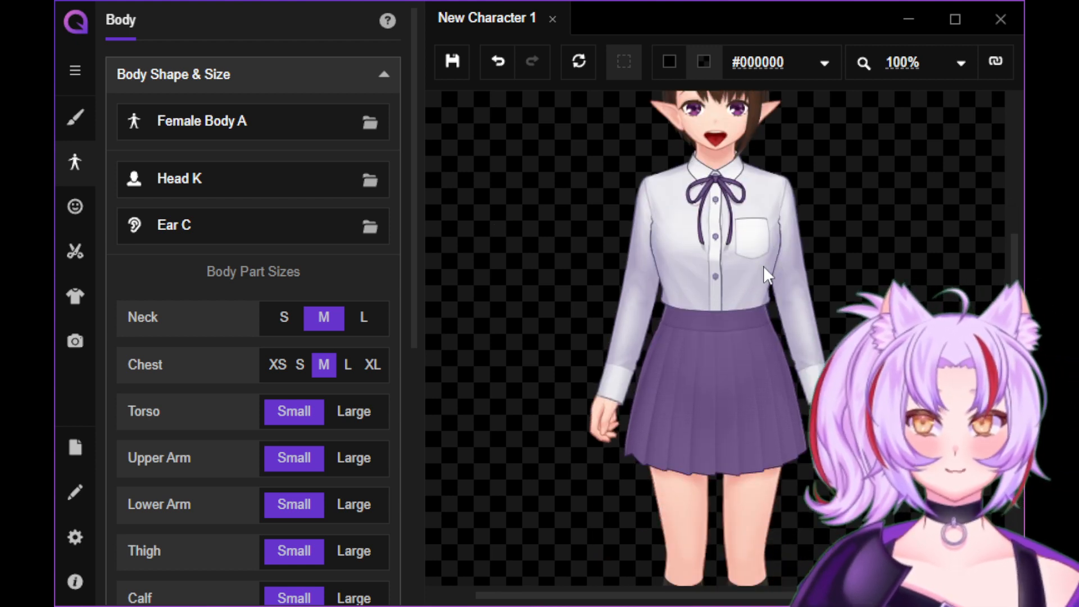
{"action": "scroll", "coordinate": [763, 266], "scroll_direction": "up", "scroll_amount": 3}
{"action": "scroll", "coordinate": [763, 263], "scroll_direction": "down", "scroll_amount": 1}
{"action": "scroll", "coordinate": [674, 261], "scroll_direction": "down", "scroll_amount": 5}
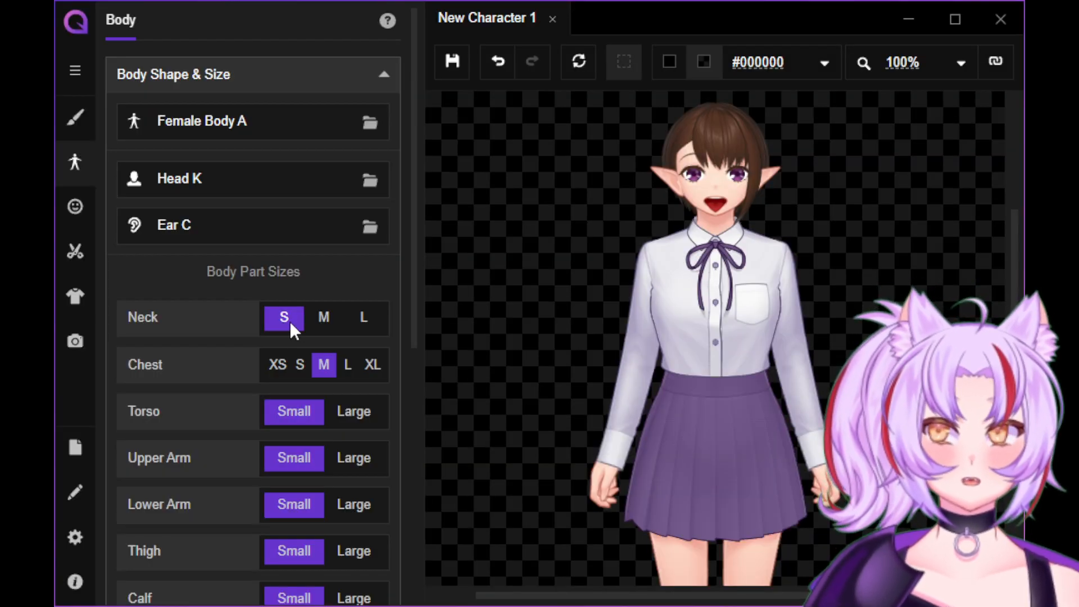
{"action": "scroll", "coordinate": [355, 289], "scroll_direction": "down", "scroll_amount": 3}
{"action": "scroll", "coordinate": [757, 269], "scroll_direction": "down", "scroll_amount": 10}
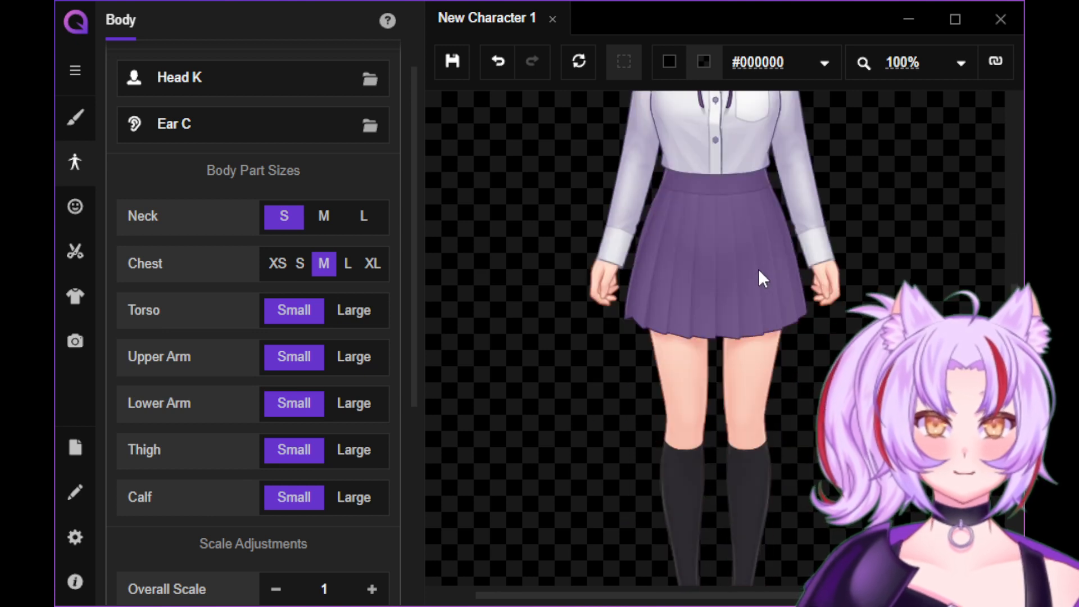
{"action": "scroll", "coordinate": [761, 251], "scroll_direction": "up", "scroll_amount": 5}
{"action": "scroll", "coordinate": [771, 235], "scroll_direction": "up", "scroll_amount": 8}
{"action": "scroll", "coordinate": [771, 235], "scroll_direction": "down", "scroll_amount": 3}
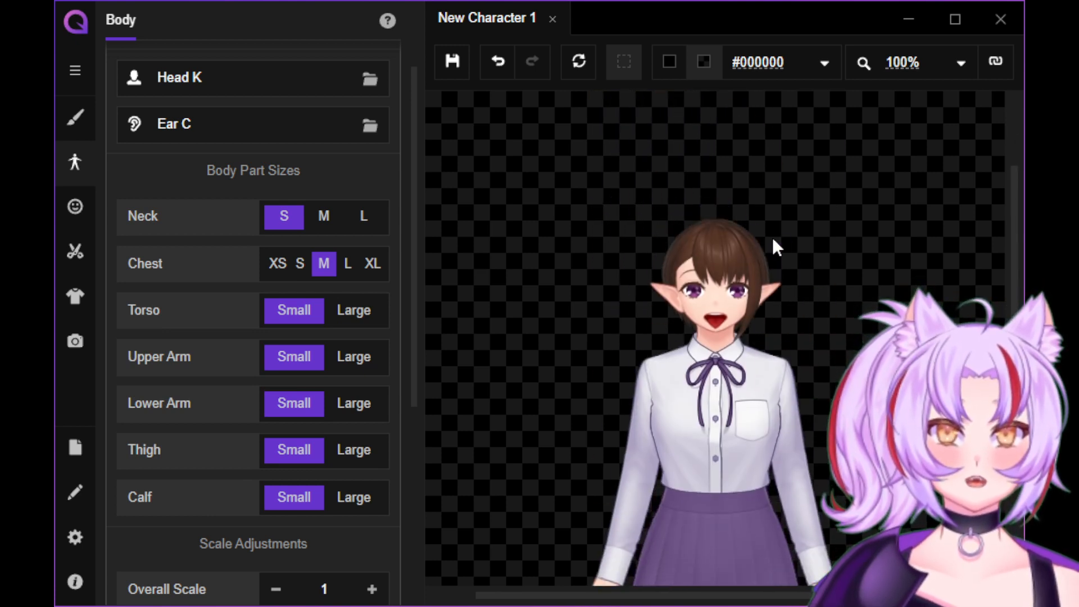
- Change the eyebrow style in the character's expressions to Thin (Neutral)
{"action": "left_click", "coordinate": [82, 208]}
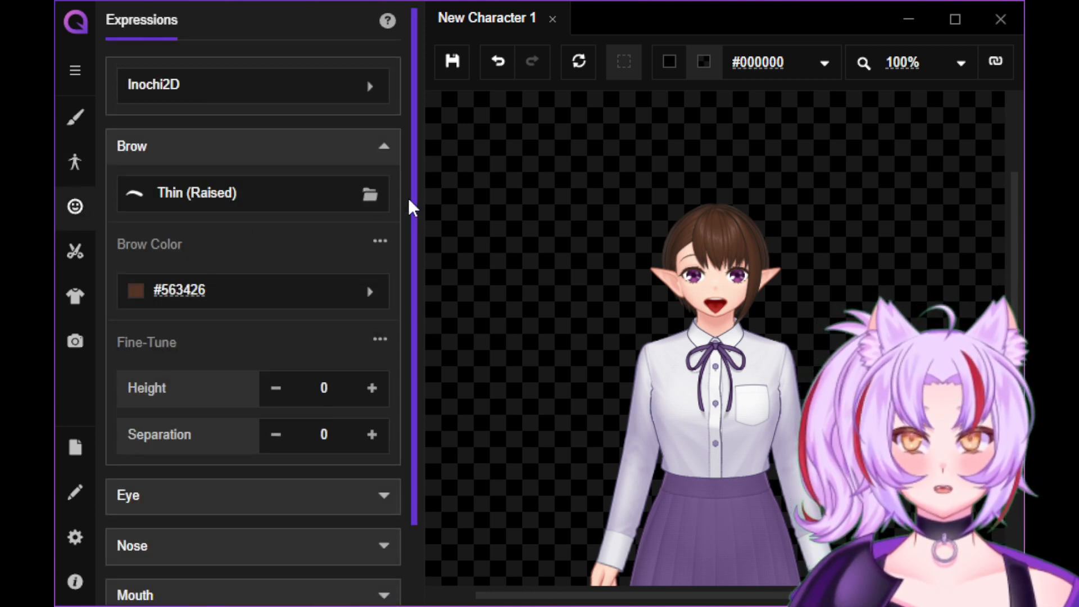
{"action": "left_click", "coordinate": [372, 194]}
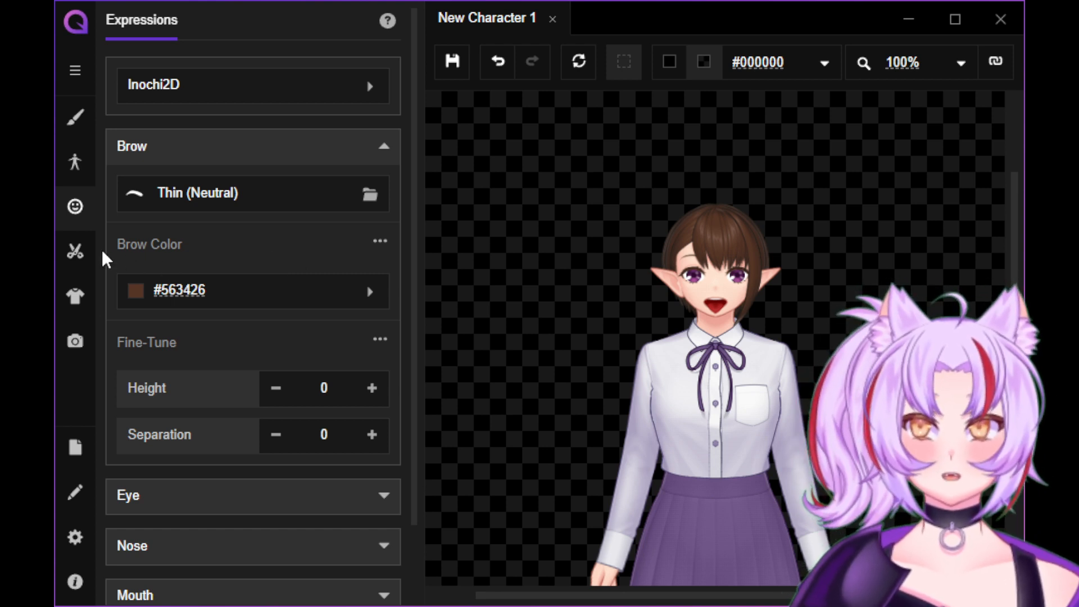
- Browse the available eye styles in the character's eye settings
{"action": "scroll", "coordinate": [272, 282], "scroll_direction": "down", "scroll_amount": 2}
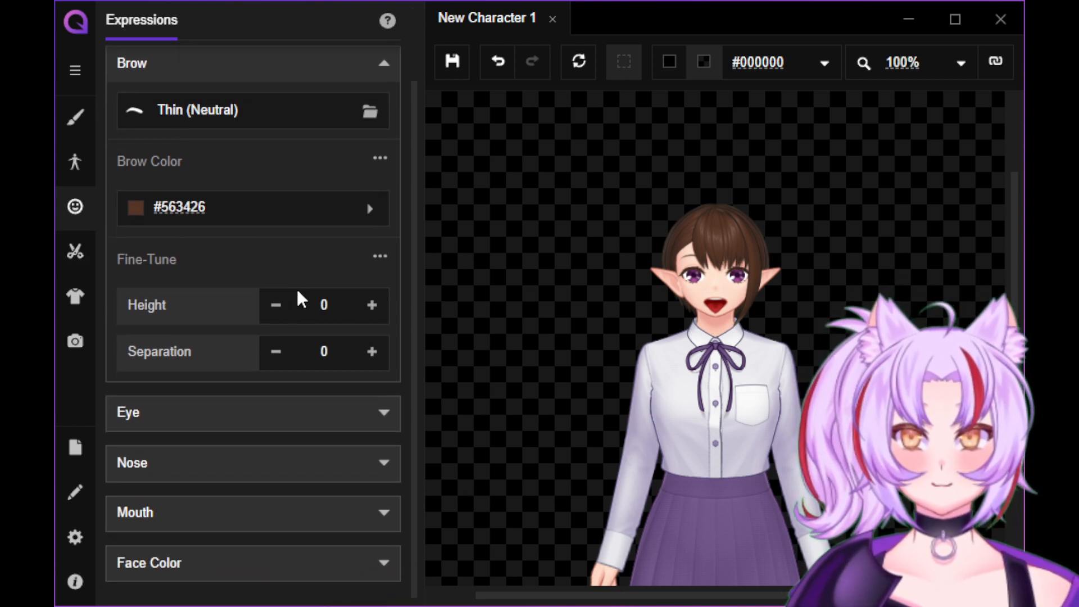
{"action": "left_click", "coordinate": [215, 401]}
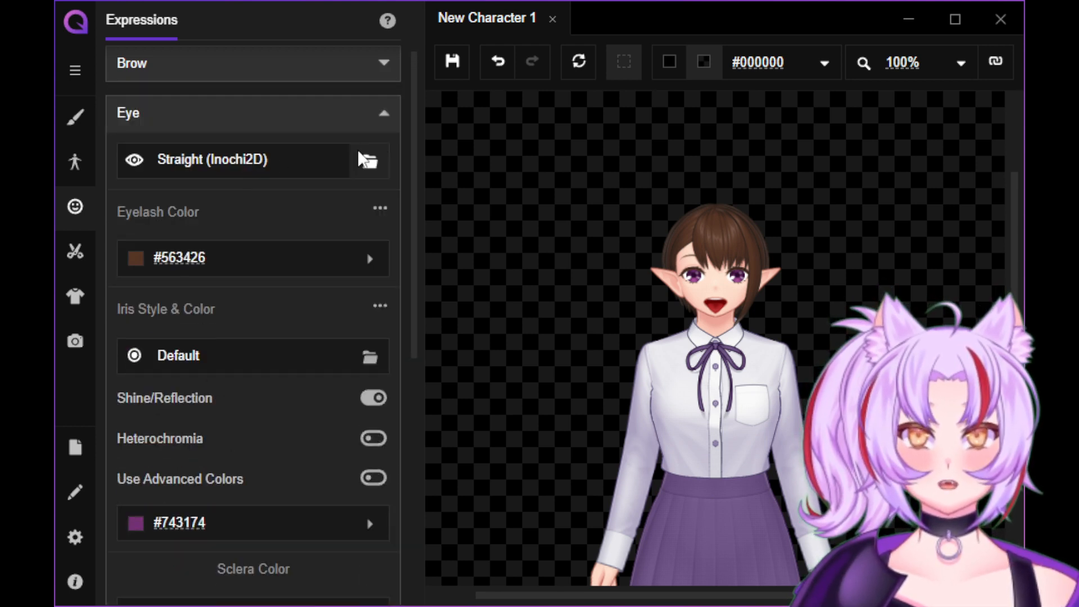
{"action": "left_click", "coordinate": [368, 161]}
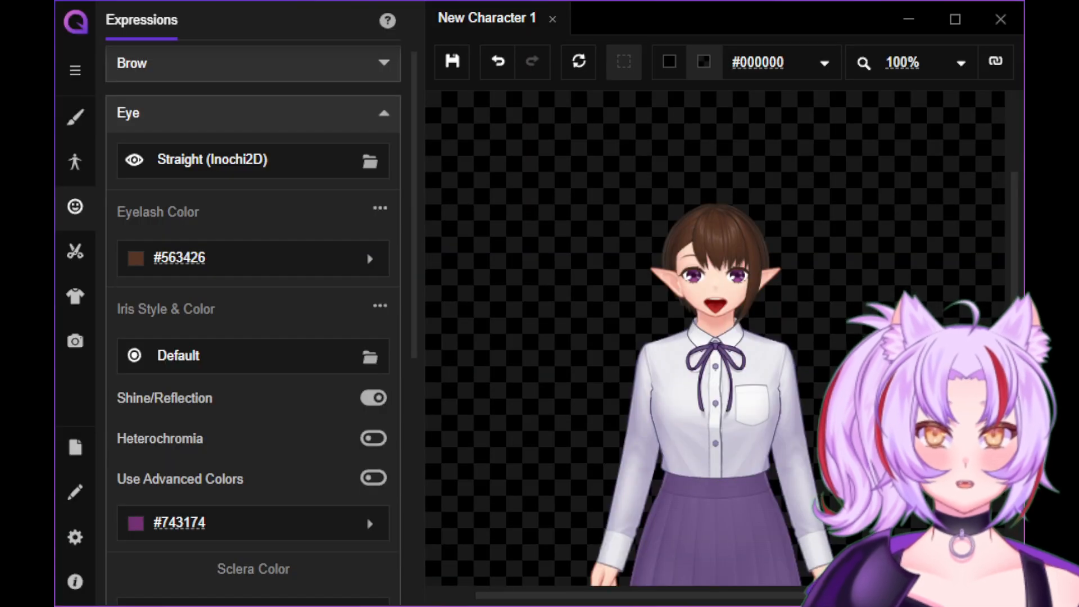
- Try the light grey #E4E4E4 as the eyelash color
{"action": "left_click", "coordinate": [368, 258]}
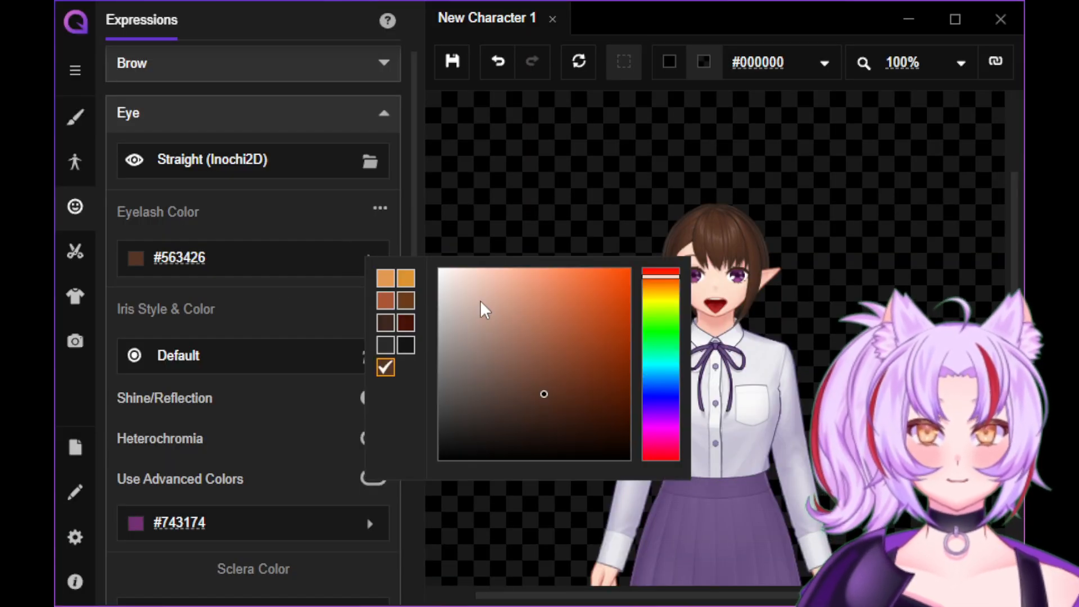
{"action": "left_click", "coordinate": [662, 326]}
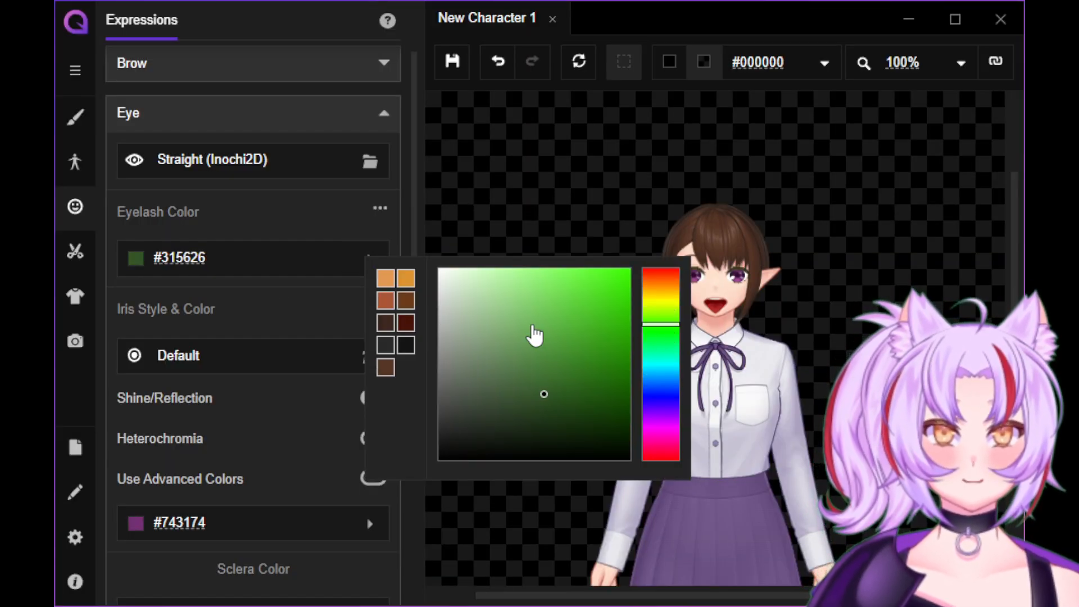
{"action": "mouse_move", "coordinate": [533, 326]}
{"action": "left_mouse_down"}
{"action": "mouse_move", "coordinate": [570, 302]}
{"action": "mouse_move", "coordinate": [493, 303]}
{"action": "mouse_move", "coordinate": [436, 287]}
{"action": "left_mouse_up"}
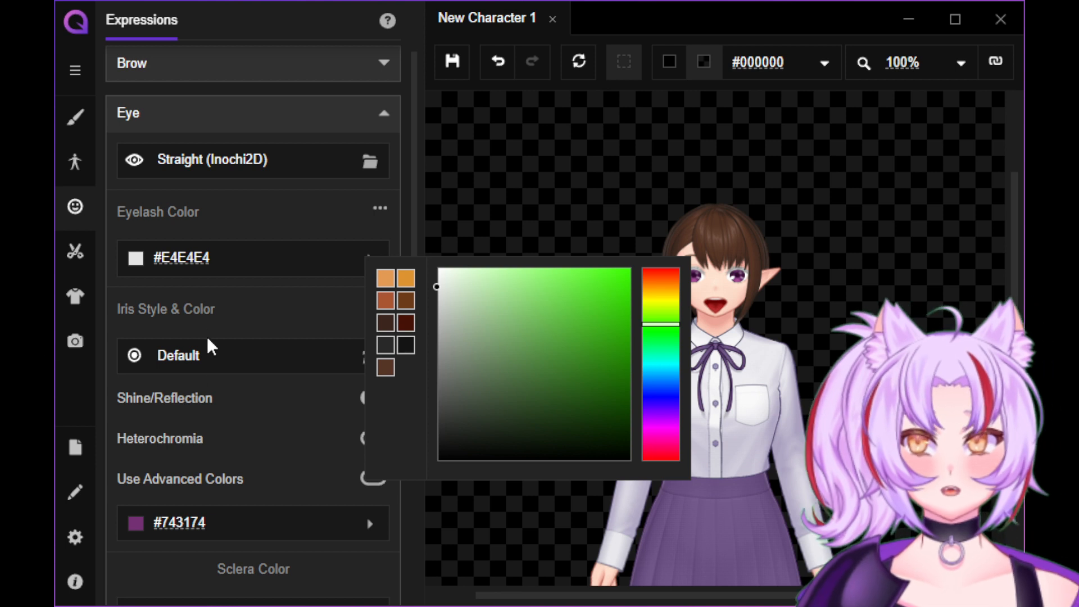
{"action": "left_click", "coordinate": [240, 311]}
{"action": "left_click", "coordinate": [293, 264]}
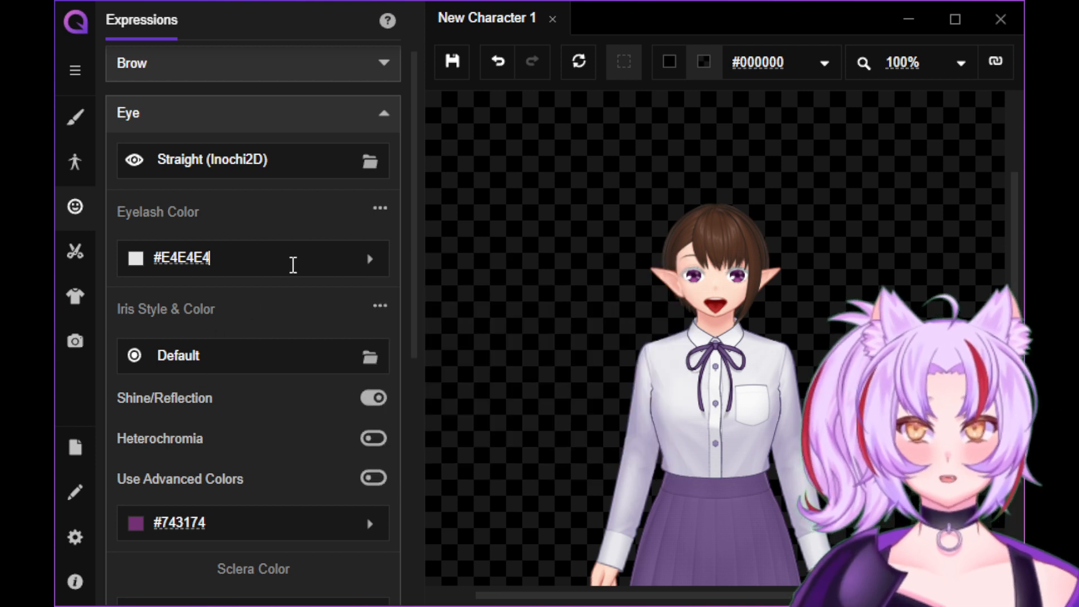
- Set the eyelash color to the brown preset #6C3B18
{"action": "left_click", "coordinate": [356, 262]}
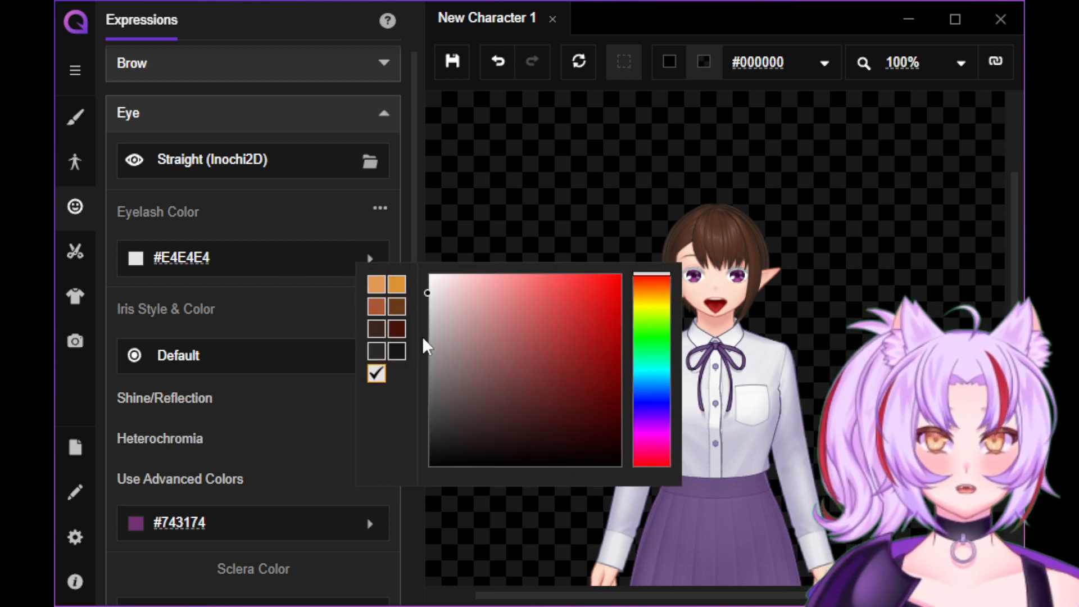
{"action": "left_click", "coordinate": [397, 308]}
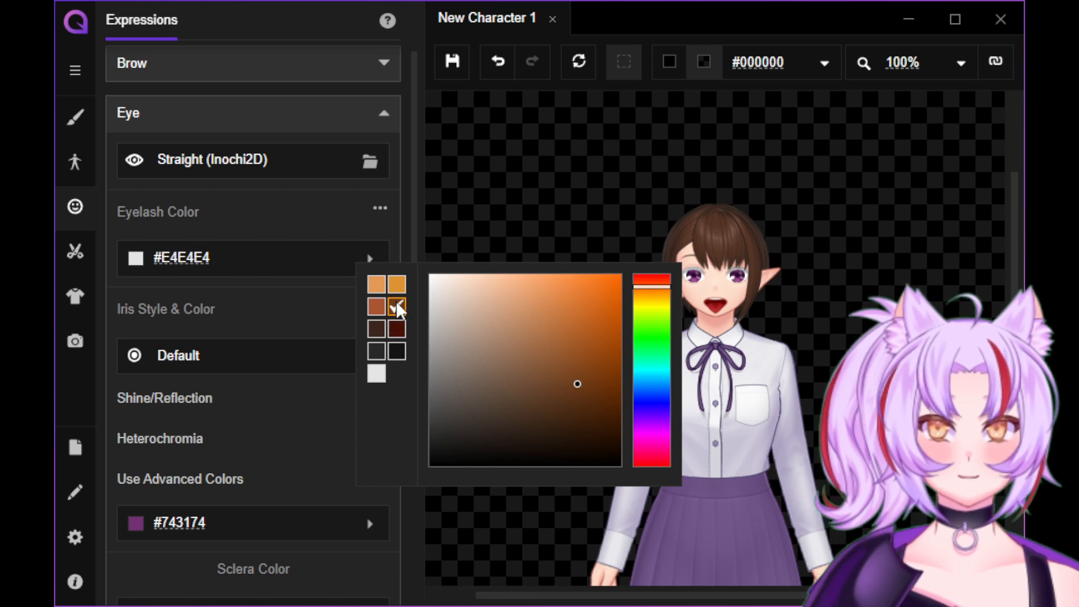
{"action": "left_click", "coordinate": [268, 279]}
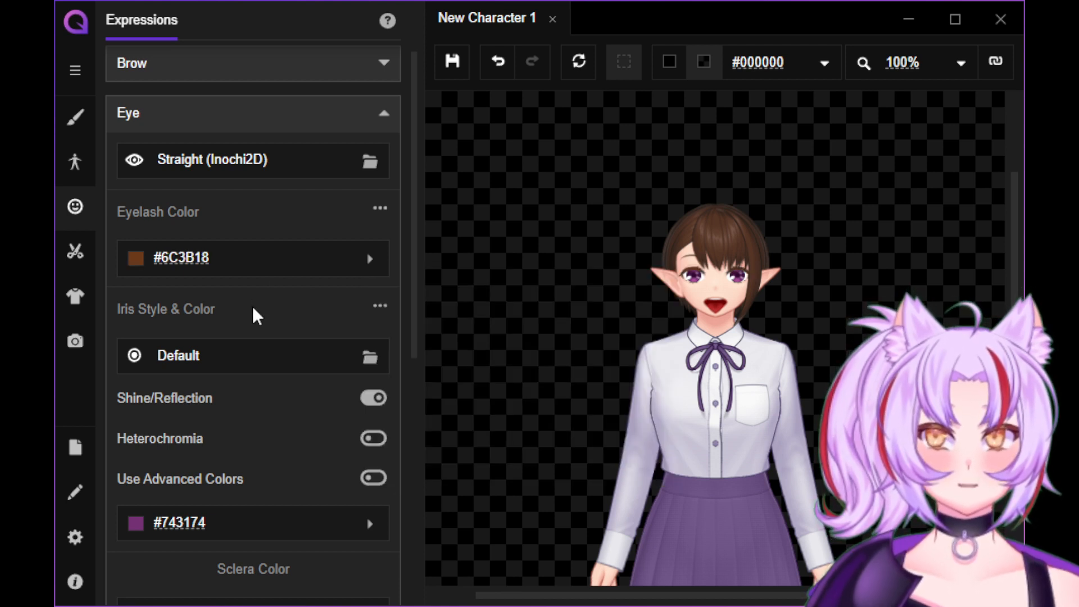
- Change the character's iris style to Iris Style 4
{"action": "scroll", "coordinate": [277, 317], "scroll_direction": "down", "scroll_amount": 2}
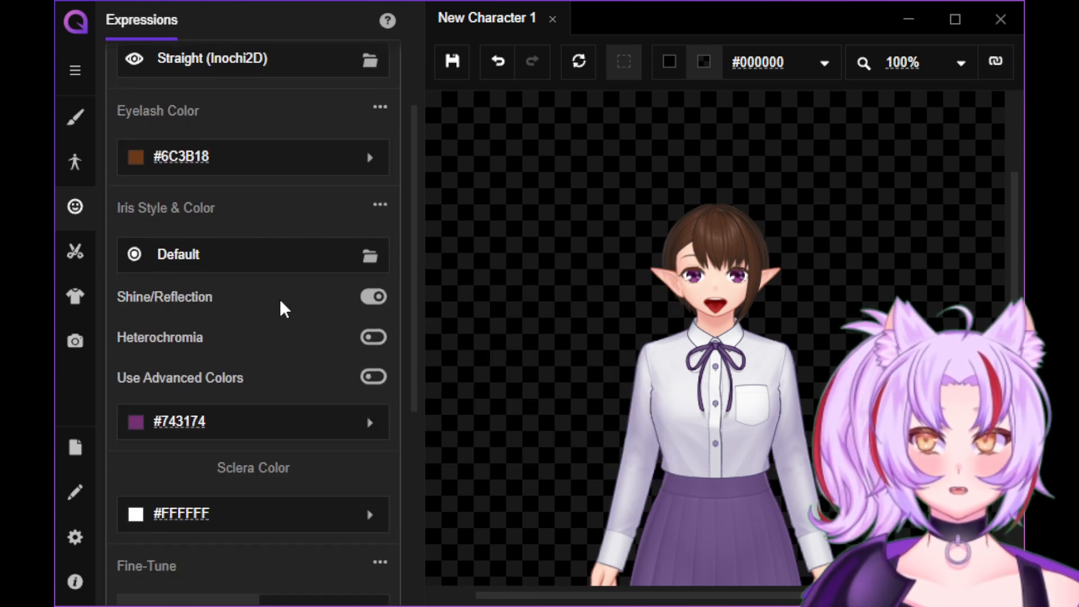
{"action": "left_click", "coordinate": [365, 260]}
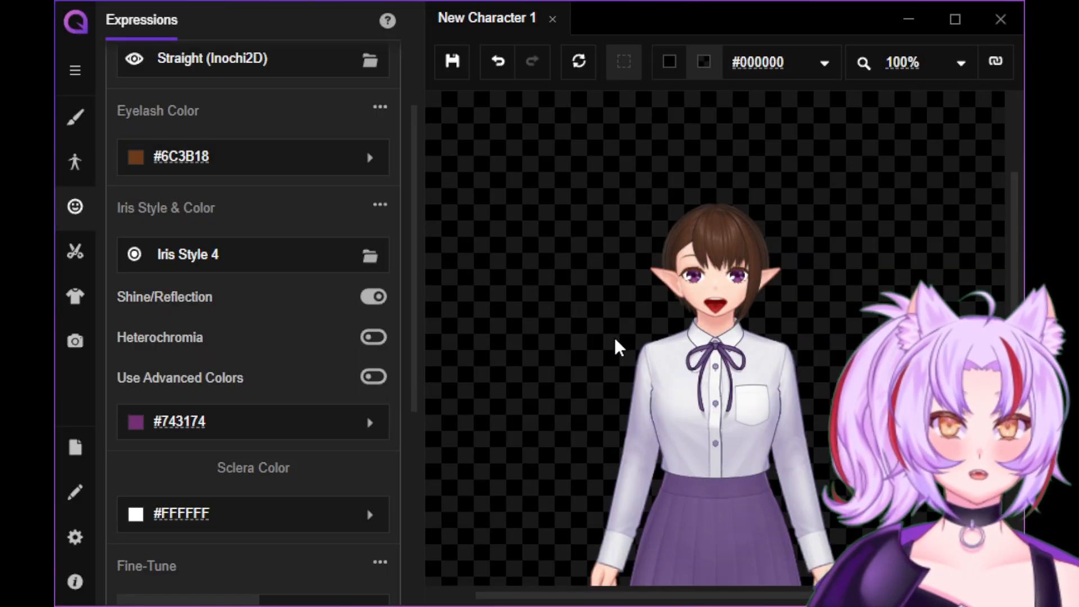
- Set the iris color to the bright green #83C71A
{"action": "scroll", "coordinate": [286, 335], "scroll_direction": "down", "scroll_amount": 2}
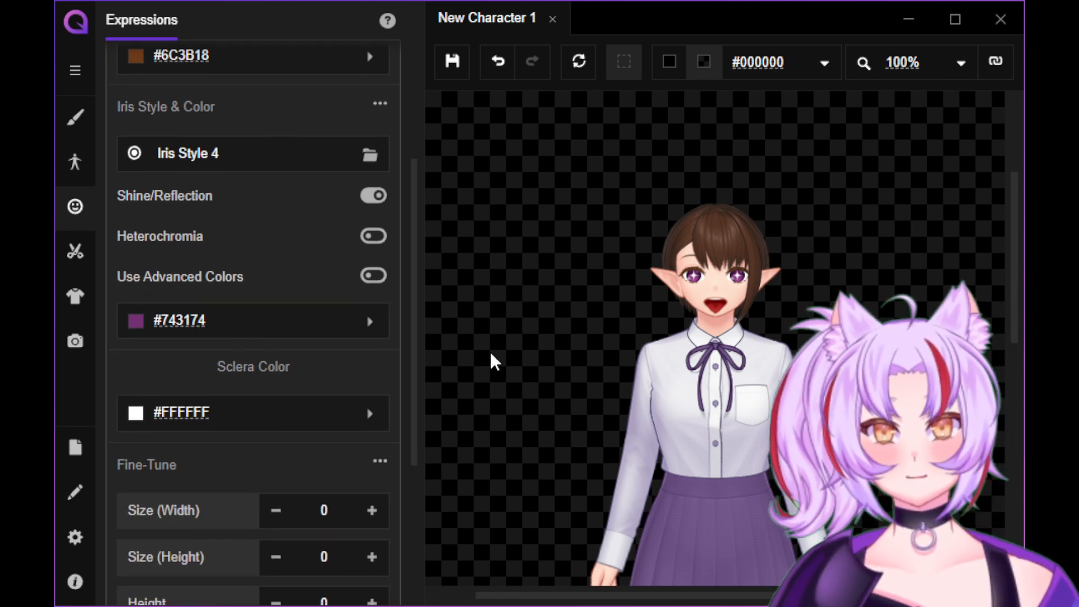
{"action": "left_click", "coordinate": [379, 326]}
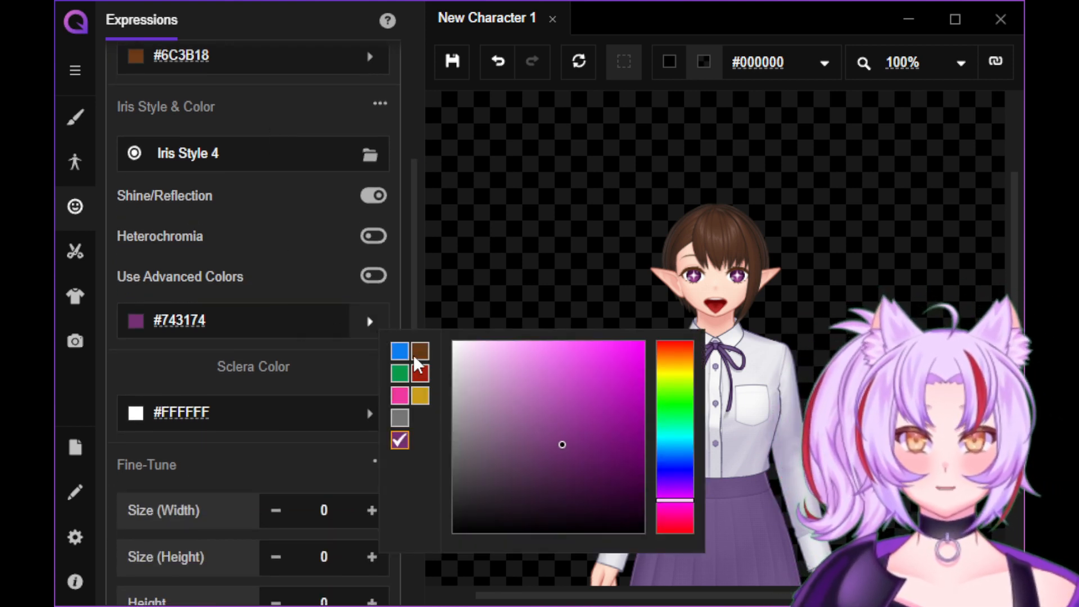
{"action": "left_click", "coordinate": [669, 385]}
{"action": "left_click", "coordinate": [618, 382]}
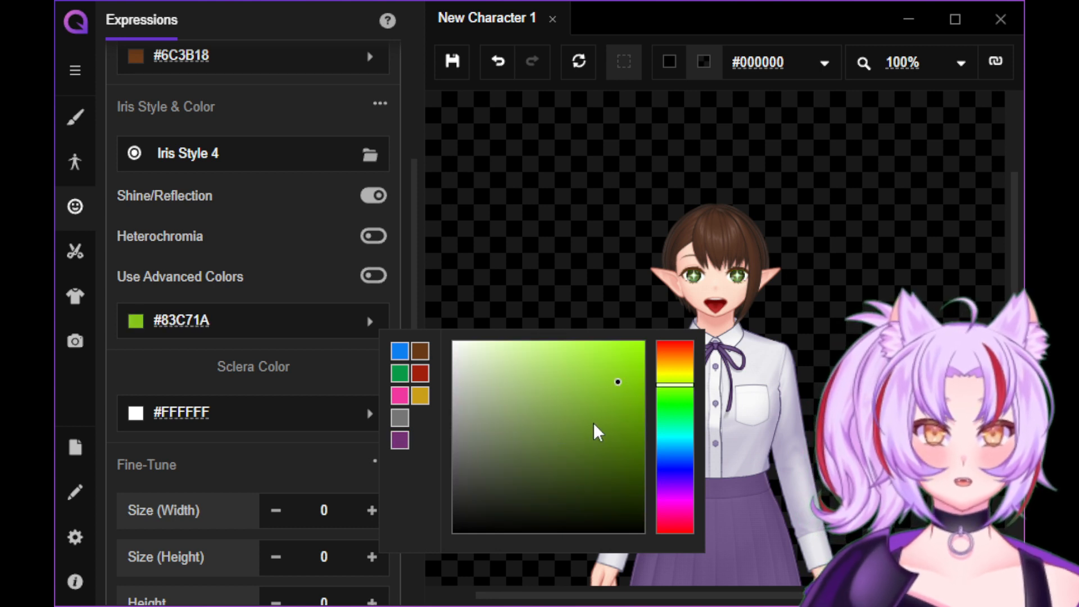
{"action": "left_click", "coordinate": [750, 394]}
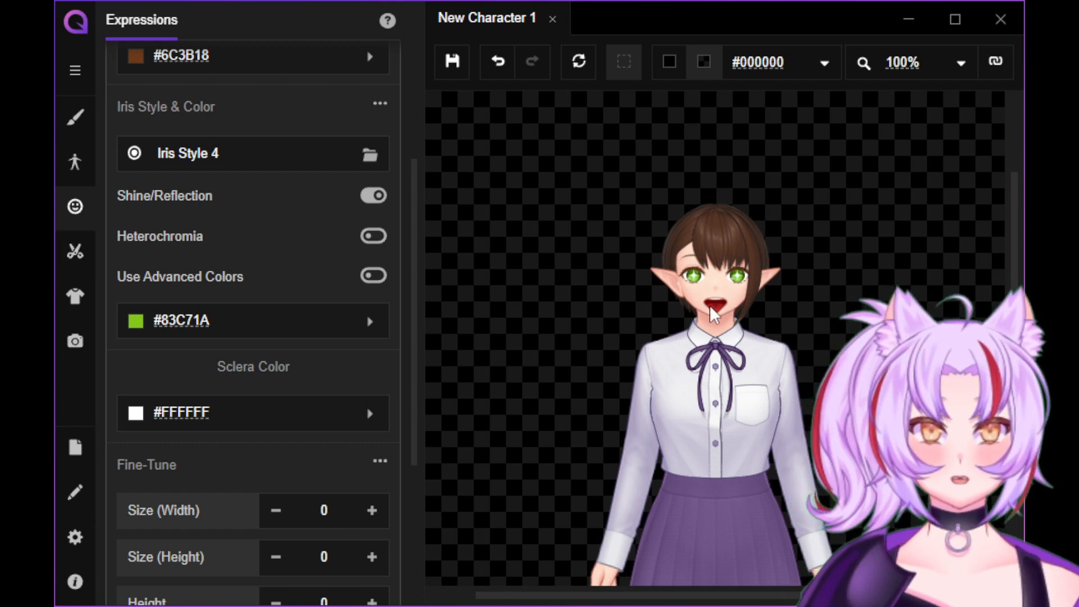
- Examine the character's nose settings and browse the available nose styles
{"action": "scroll", "coordinate": [303, 388], "scroll_direction": "down", "scroll_amount": 5}
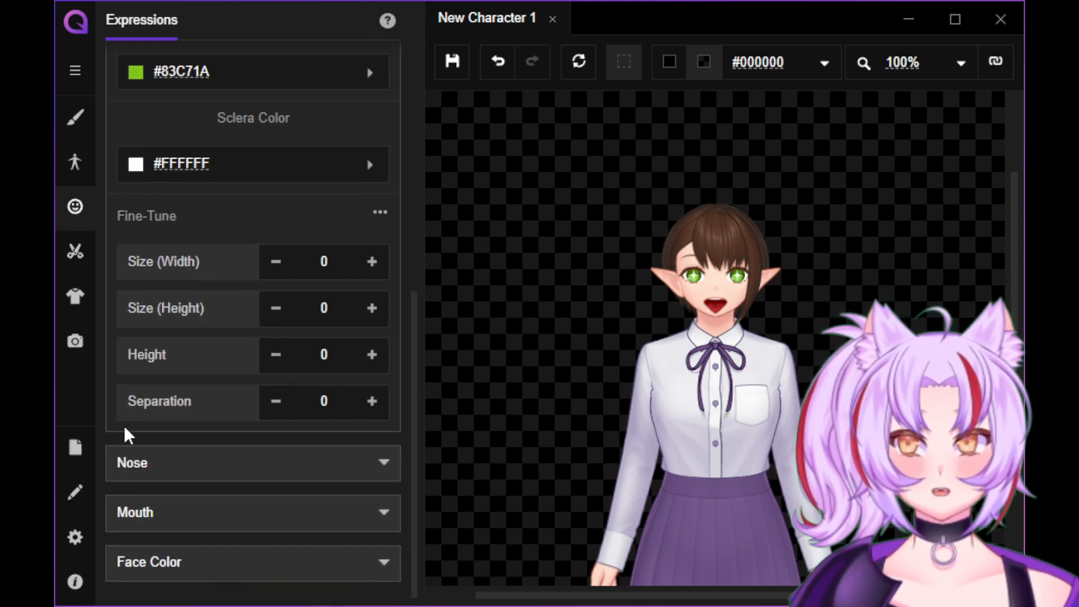
{"action": "left_click", "coordinate": [208, 471]}
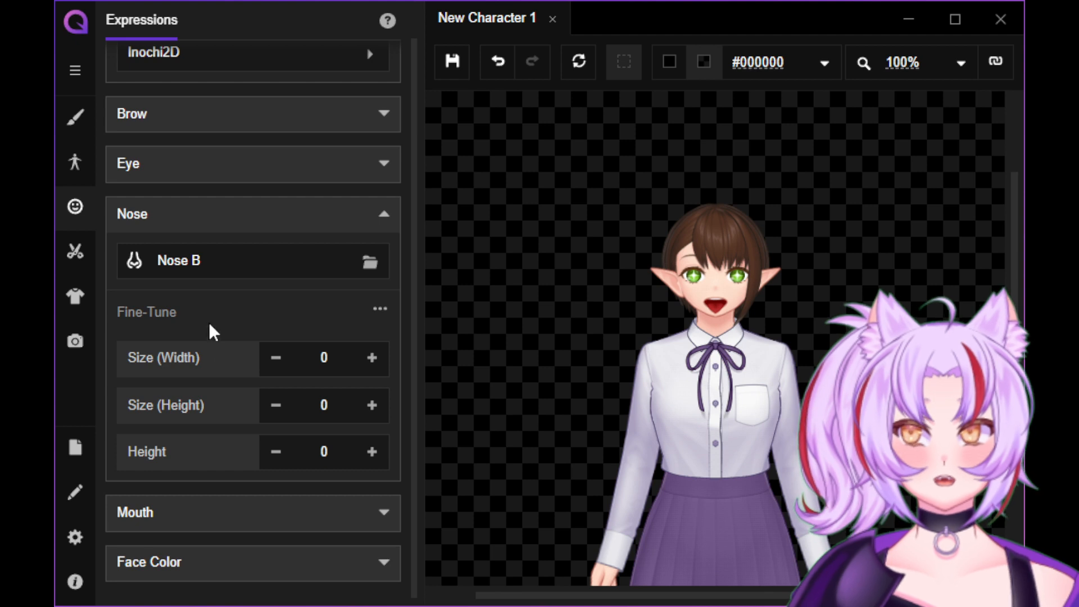
{"action": "left_click", "coordinate": [356, 259]}
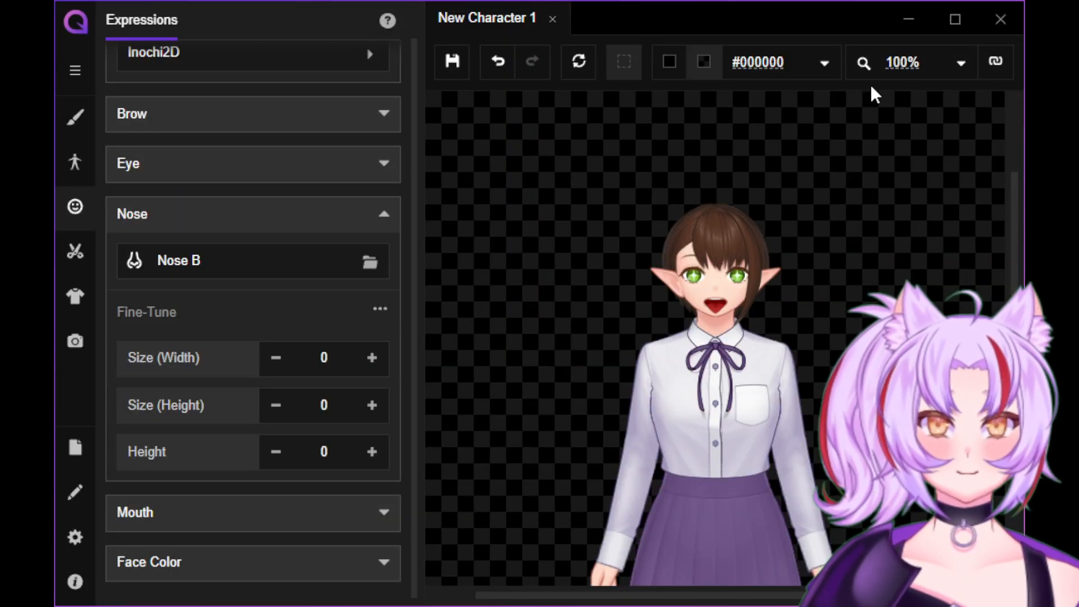
- Change the character's teeth style to Teeth Style 1 in the mouth settings
{"action": "left_click", "coordinate": [384, 509]}
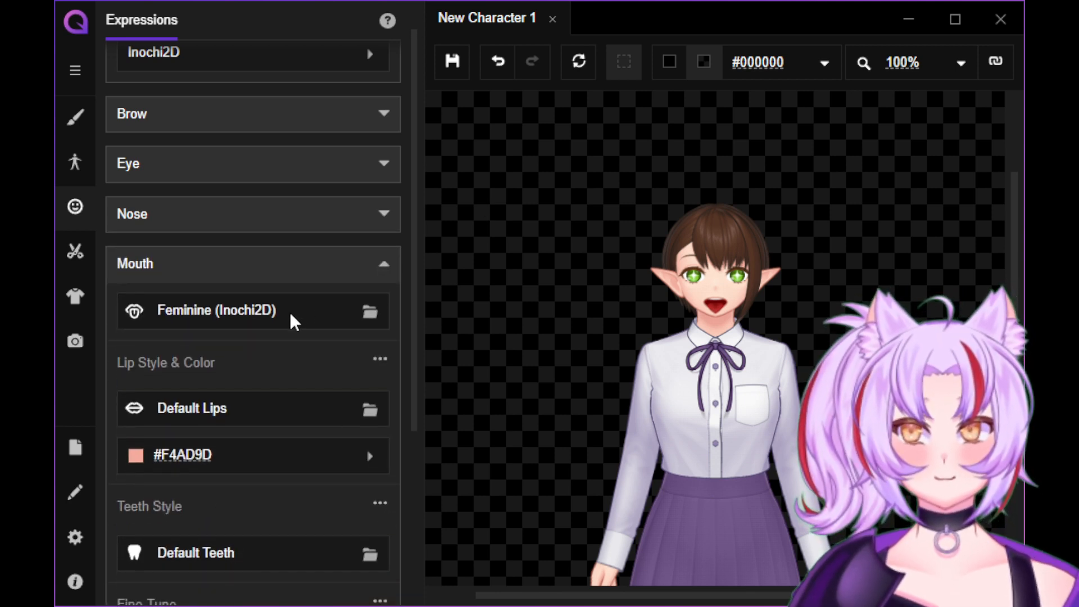
{"action": "scroll", "coordinate": [289, 310], "scroll_direction": "down", "scroll_amount": 2}
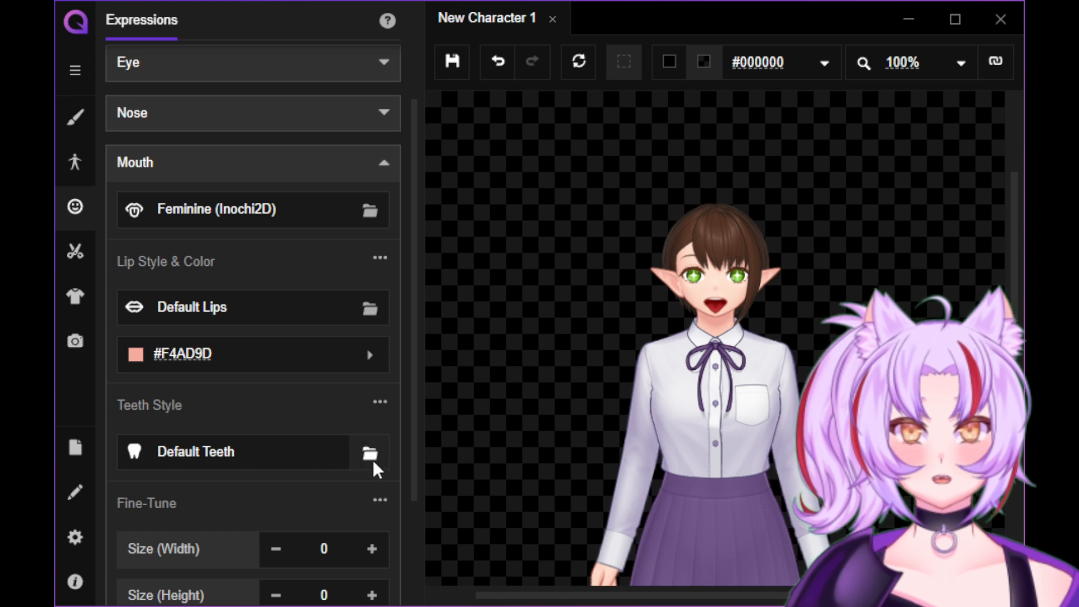
{"action": "left_click", "coordinate": [370, 454]}
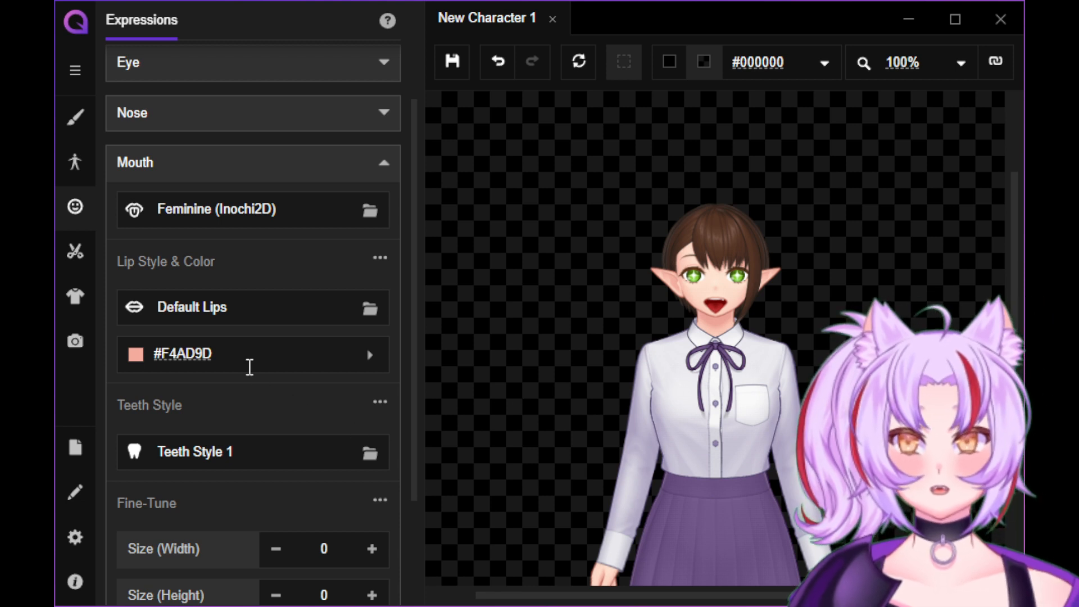
- Browse the available lip styles and examine the mouth's fine-tune options
{"action": "left_click", "coordinate": [369, 309]}
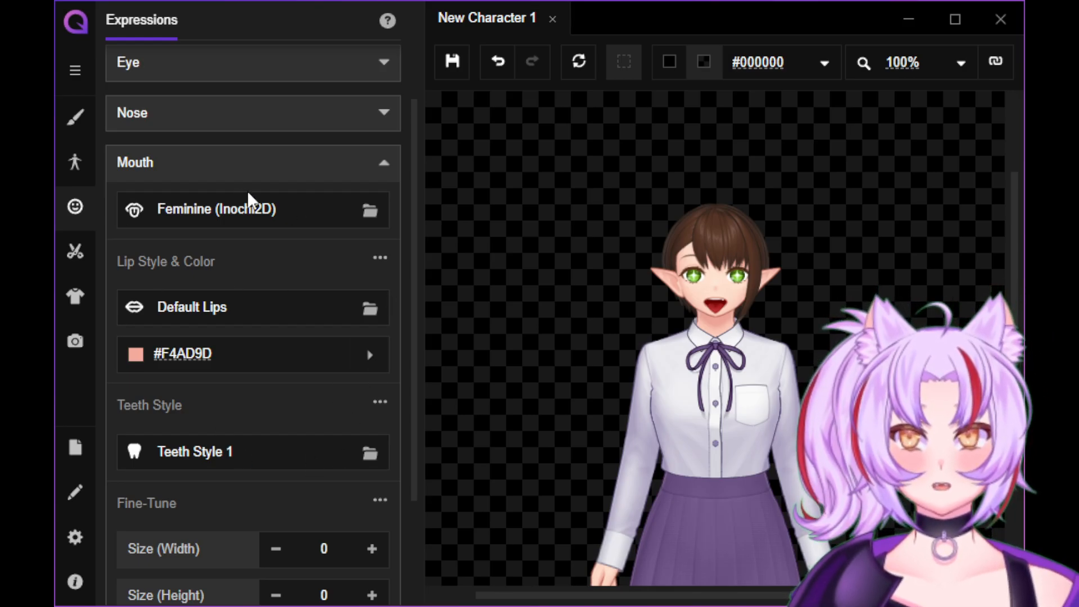
{"action": "scroll", "coordinate": [281, 354], "scroll_direction": "down", "scroll_amount": 3}
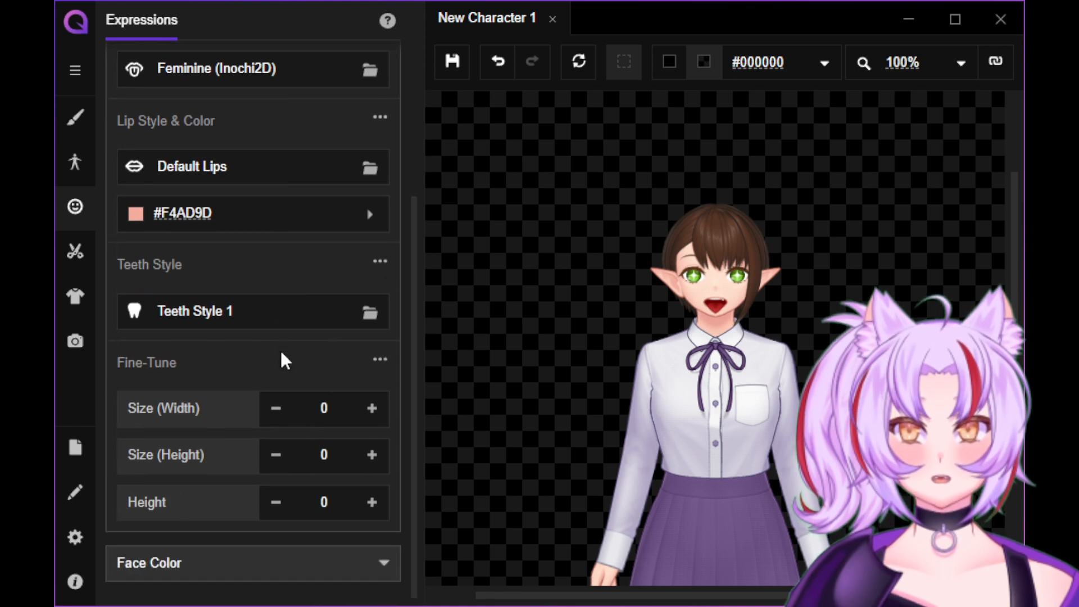
{"action": "scroll", "coordinate": [274, 363], "scroll_direction": "up", "scroll_amount": 5}
{"action": "scroll", "coordinate": [274, 362], "scroll_direction": "down", "scroll_amount": 3}
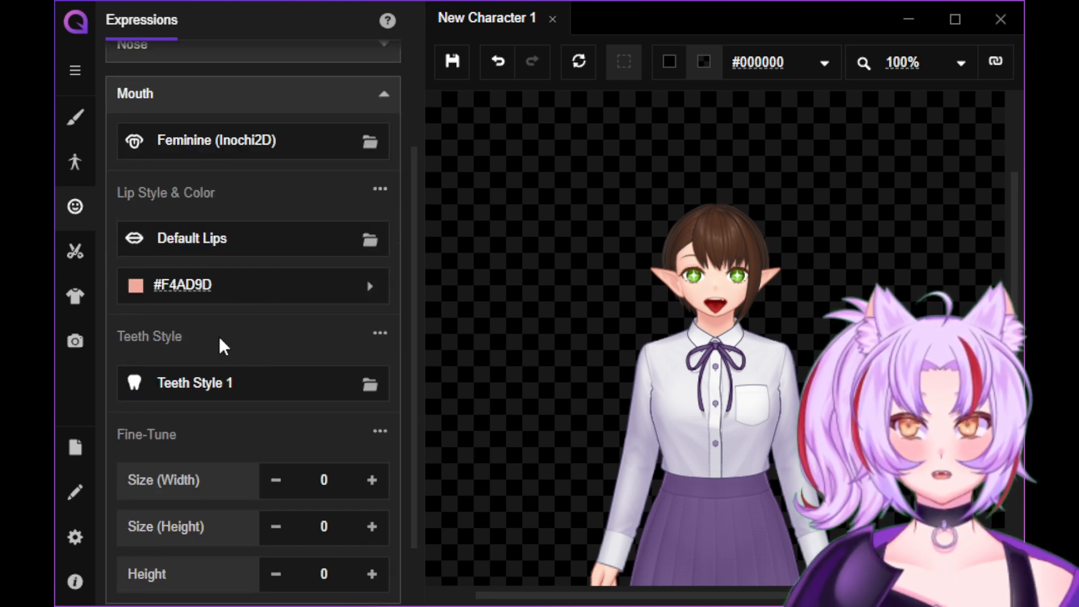
- Add the Small Ahoge (Raised) as an additional hair part on the character's hairstyle
{"action": "left_click", "coordinate": [75, 251]}
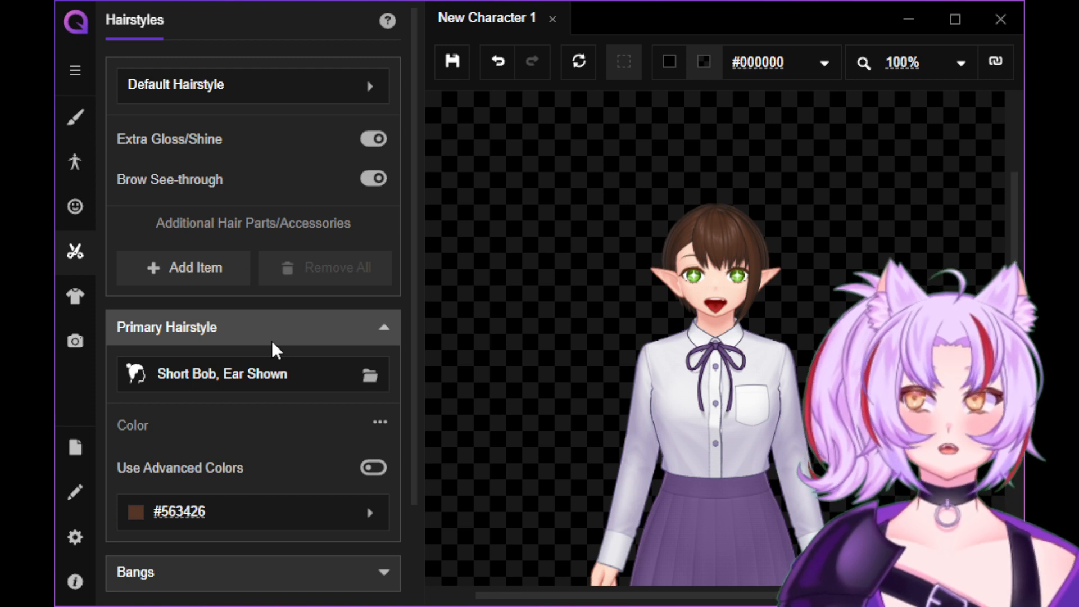
{"action": "left_click", "coordinate": [174, 268]}
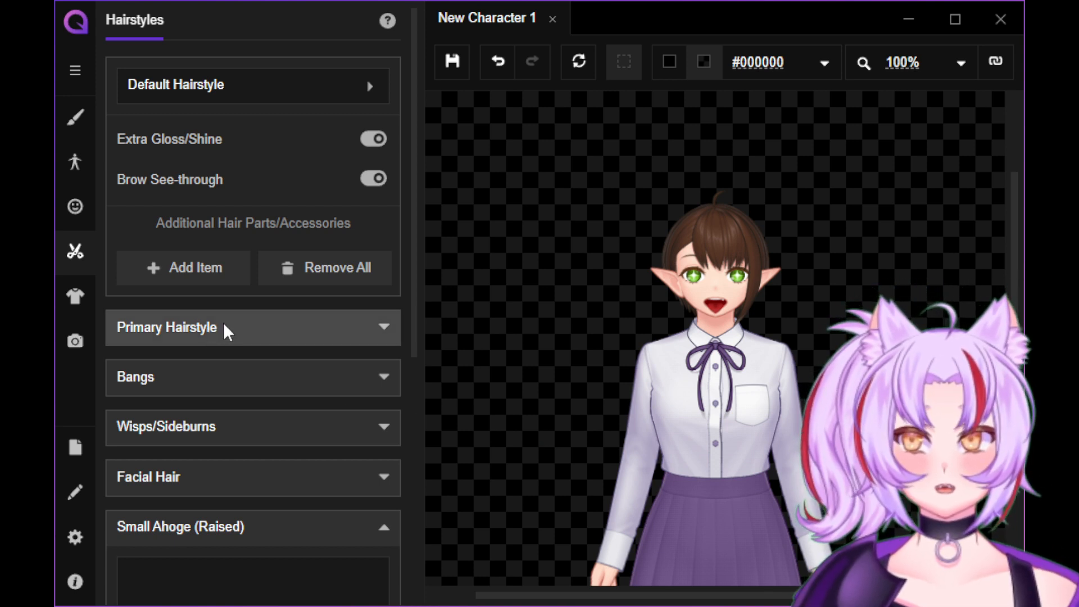
- Try the olive color #A5A64F on the primary hairstyle
{"action": "left_click", "coordinate": [332, 326]}
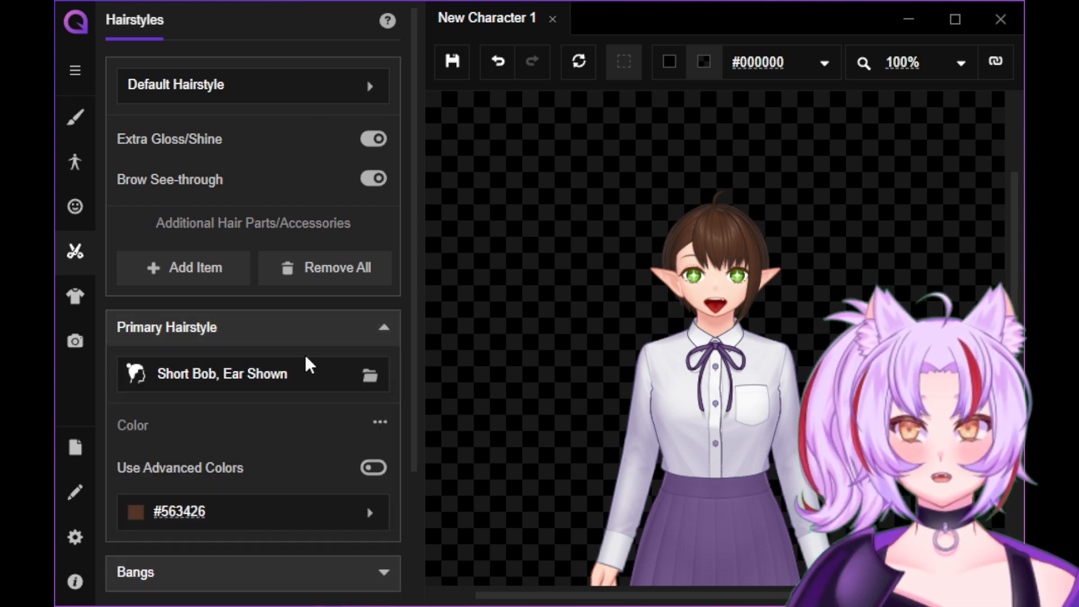
{"action": "left_click", "coordinate": [370, 514]}
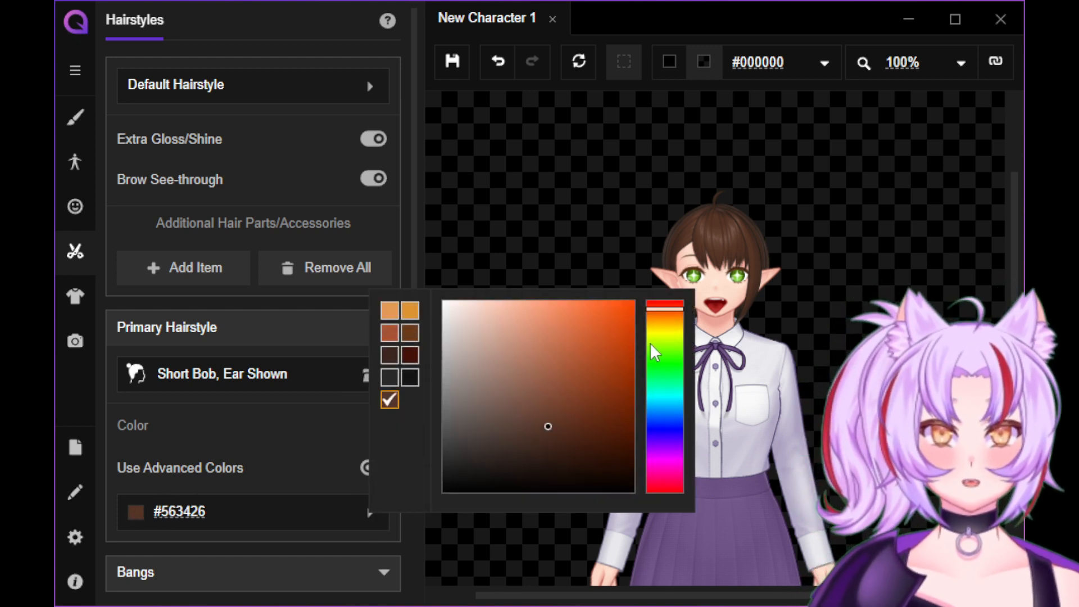
{"action": "left_click", "coordinate": [670, 332]}
{"action": "left_click", "coordinate": [591, 345]}
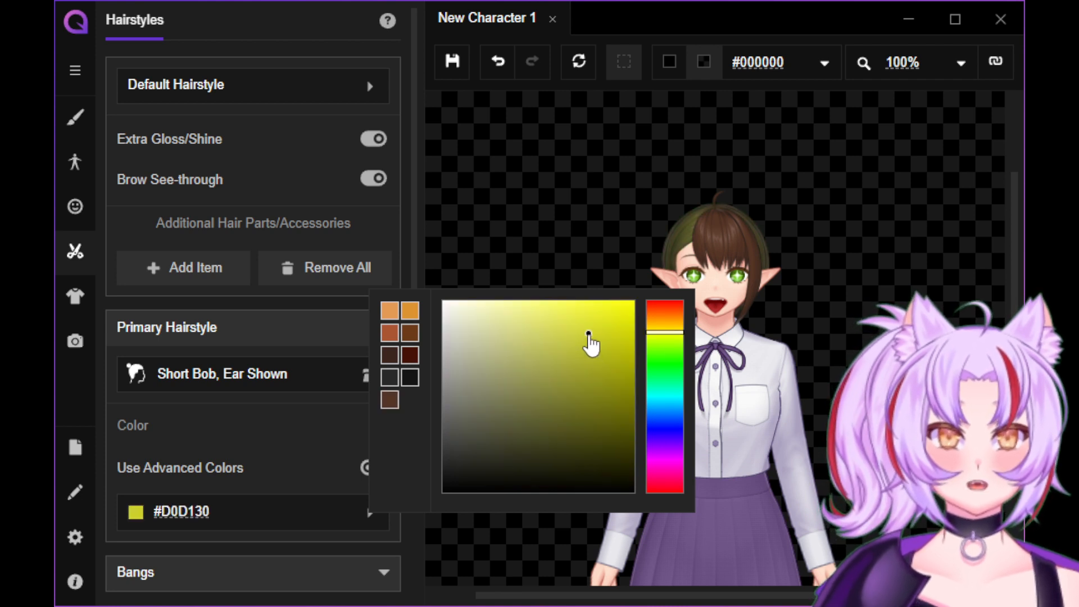
{"action": "left_click", "coordinate": [544, 367]}
{"action": "left_click", "coordinate": [729, 378]}
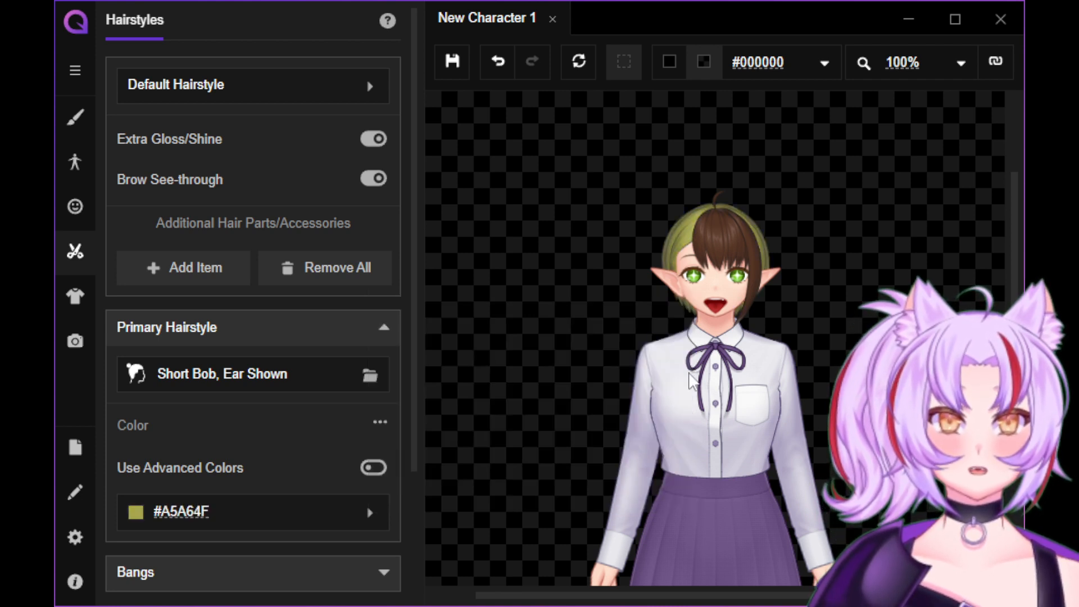
- Set the primary hairstyle's color to the bright yellow #EDEF3E and change its style to Armpit-length
{"action": "left_click", "coordinate": [369, 512]}
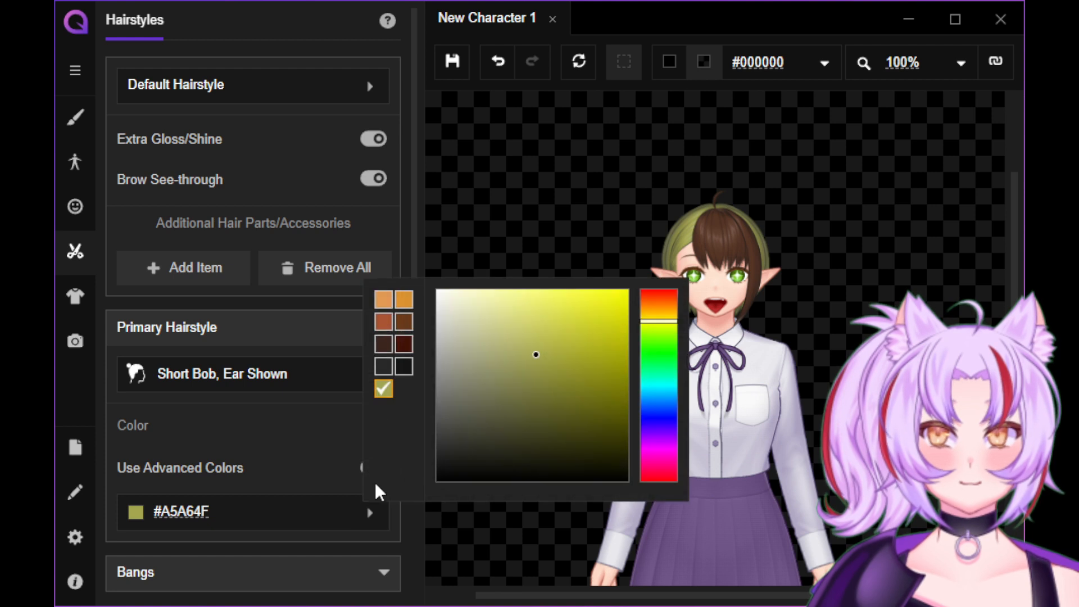
{"action": "left_click", "coordinate": [505, 378]}
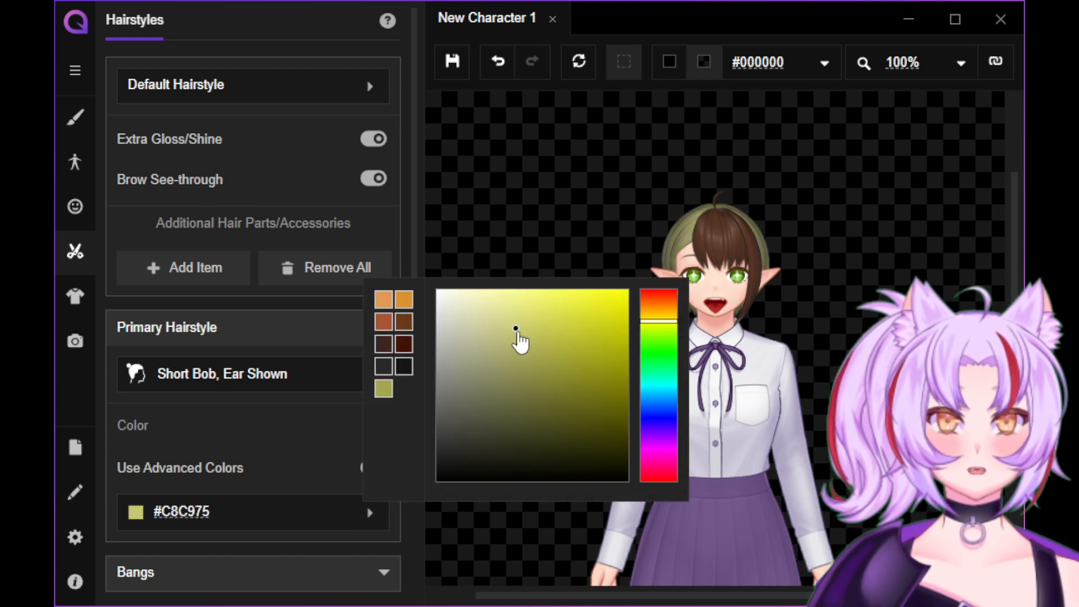
{"action": "left_click", "coordinate": [576, 335]}
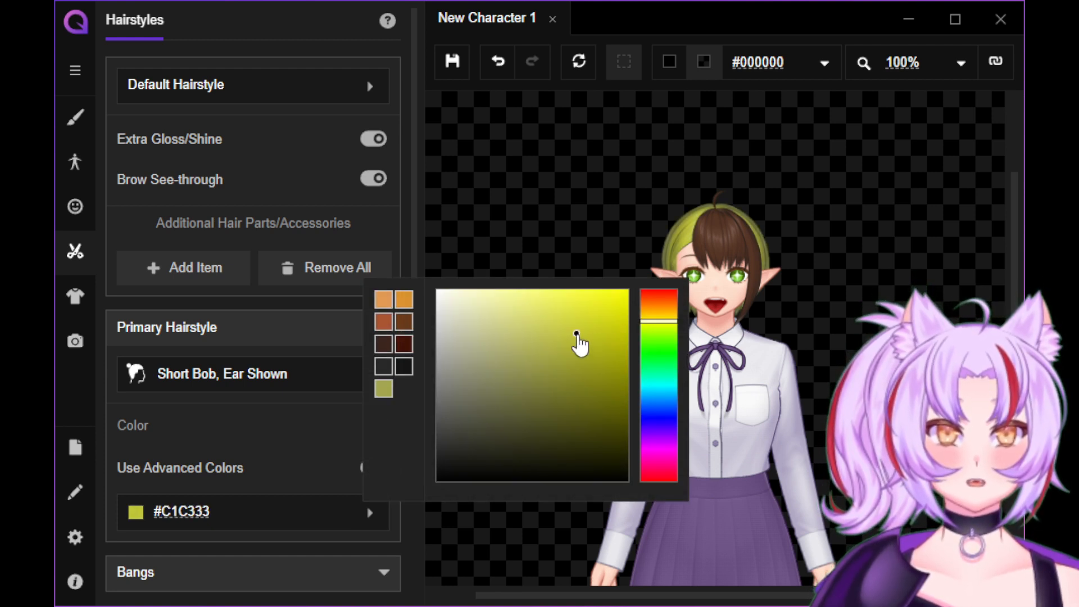
{"action": "left_click", "coordinate": [577, 301]}
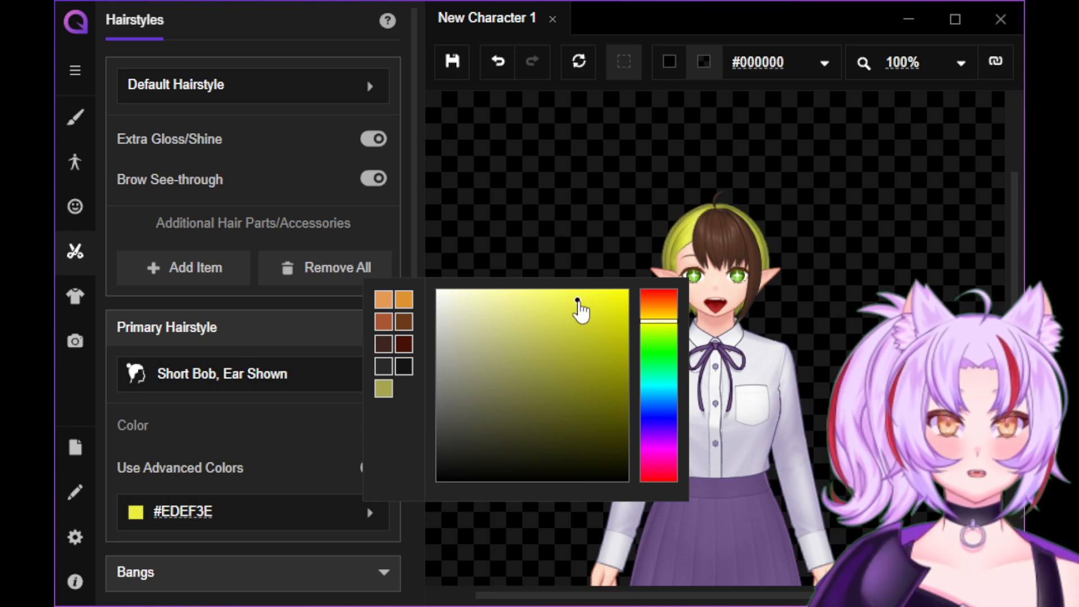
{"action": "left_click", "coordinate": [564, 215]}
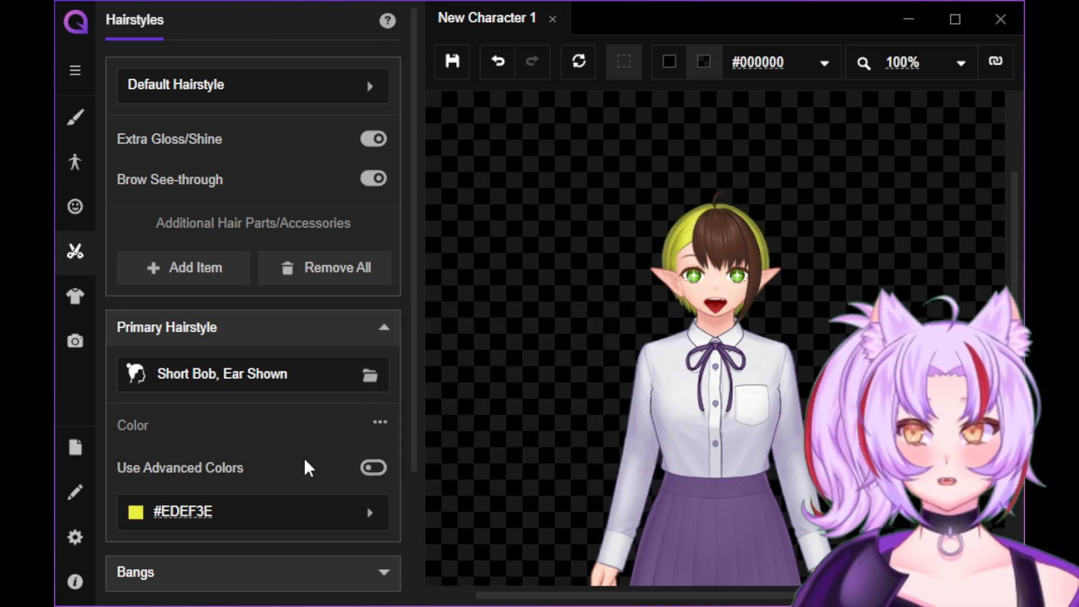
{"action": "left_click", "coordinate": [370, 376]}
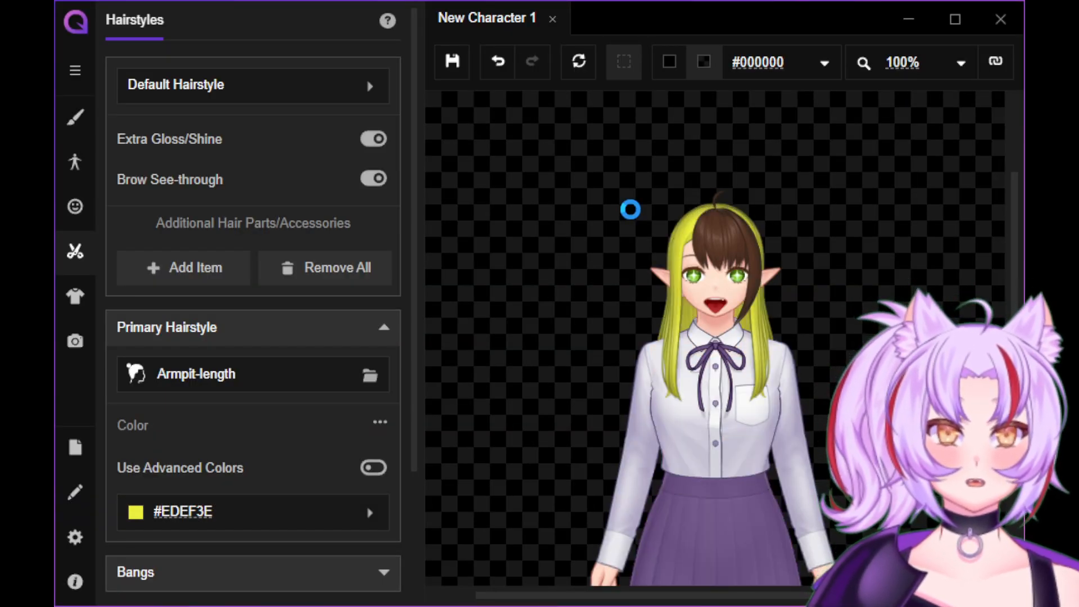
- Set the bangs color to the soft yellow #ECDB5B
{"action": "scroll", "coordinate": [316, 415], "scroll_direction": "down", "scroll_amount": 3}
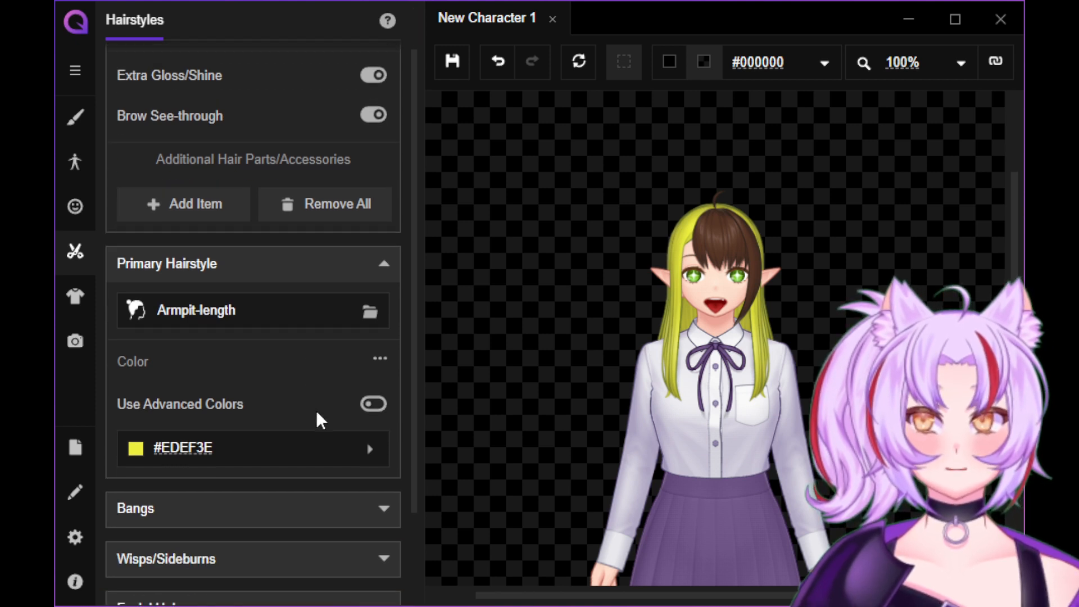
{"action": "left_click", "coordinate": [387, 418]}
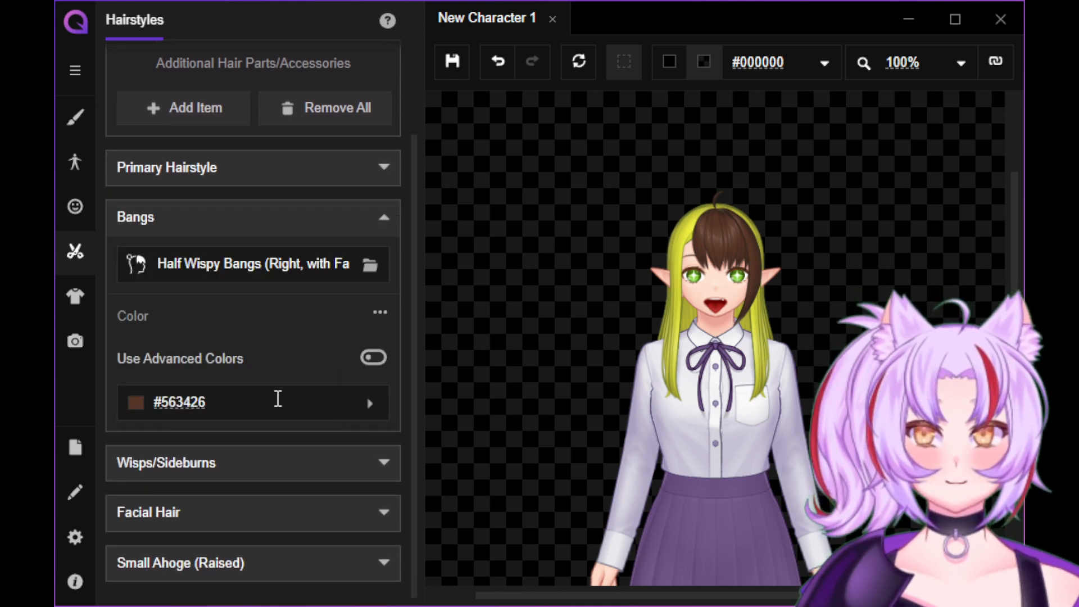
{"action": "left_click", "coordinate": [366, 404]}
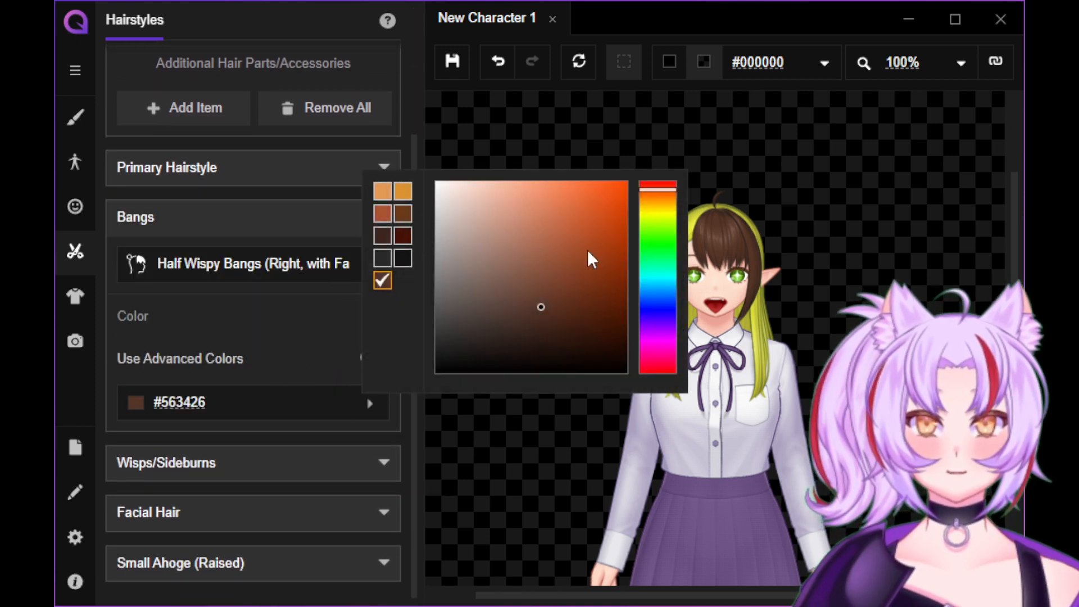
{"action": "left_click", "coordinate": [660, 210]}
{"action": "mouse_move", "coordinate": [594, 229]}
{"action": "left_mouse_down"}
{"action": "mouse_move", "coordinate": [566, 195]}
{"action": "mouse_move", "coordinate": [587, 190]}
{"action": "mouse_move", "coordinate": [552, 194]}
{"action": "left_mouse_up"}
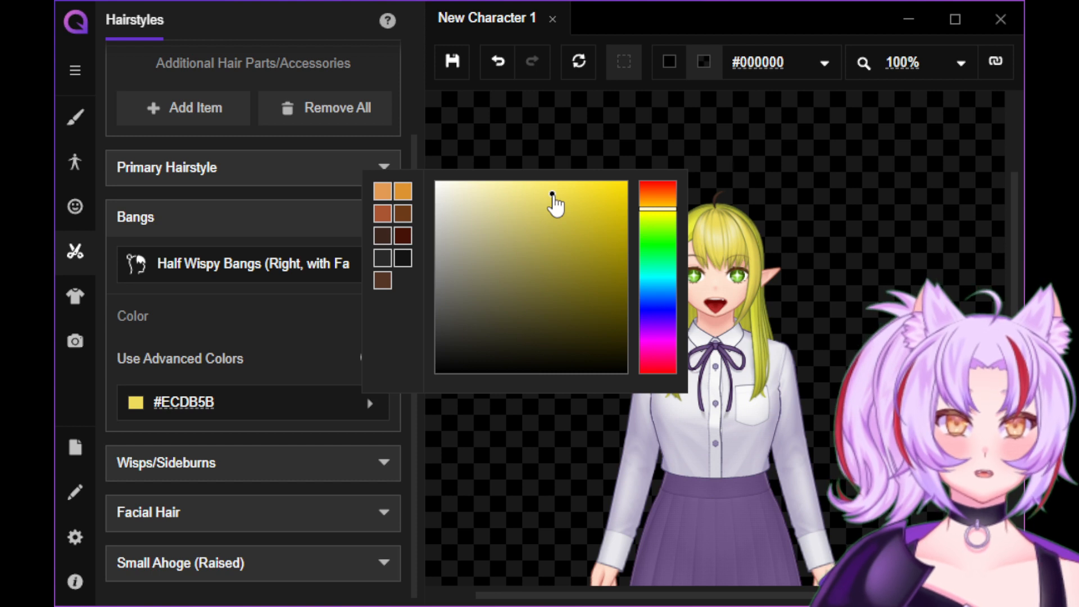
{"action": "left_click", "coordinate": [823, 146]}
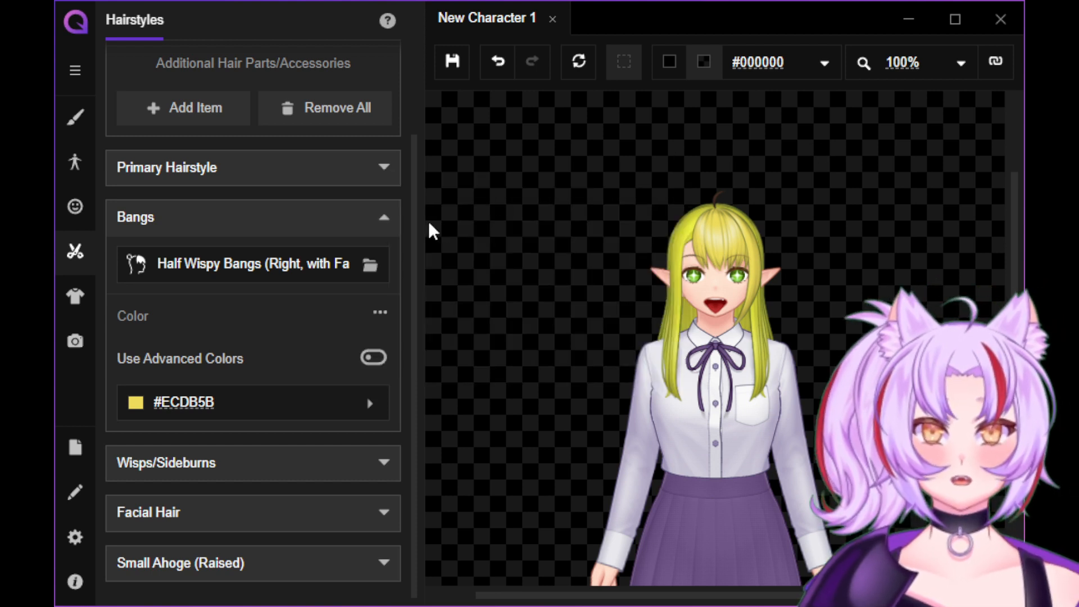
- Change the bangs to the Curtain Bangs style with the Curly Fake variant and check it on the character
{"action": "left_click", "coordinate": [373, 265]}
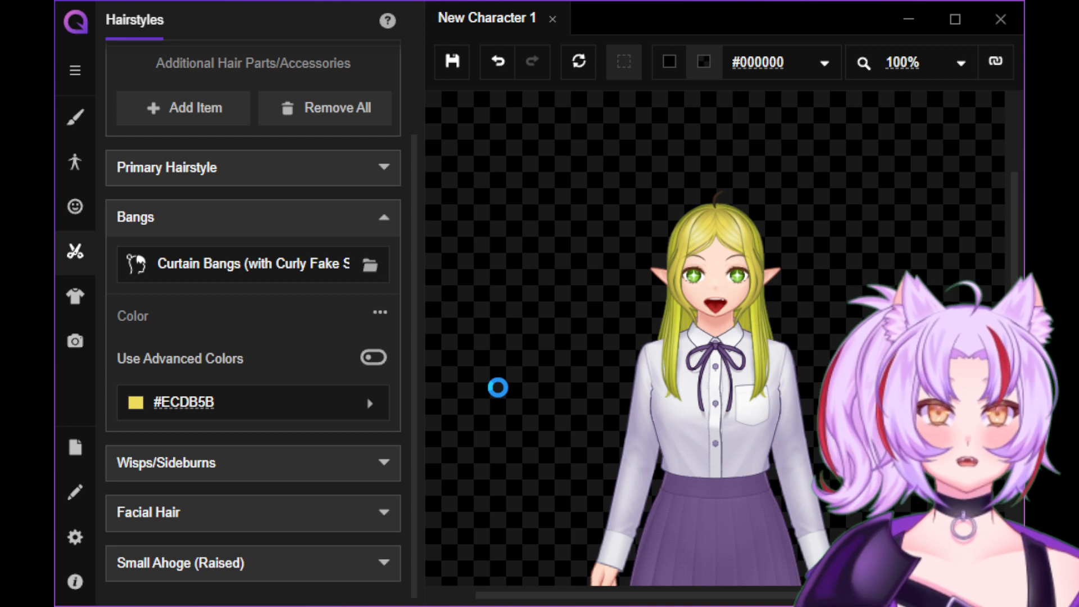
{"action": "scroll", "coordinate": [879, 277], "scroll_direction": "up", "scroll_amount": 2}
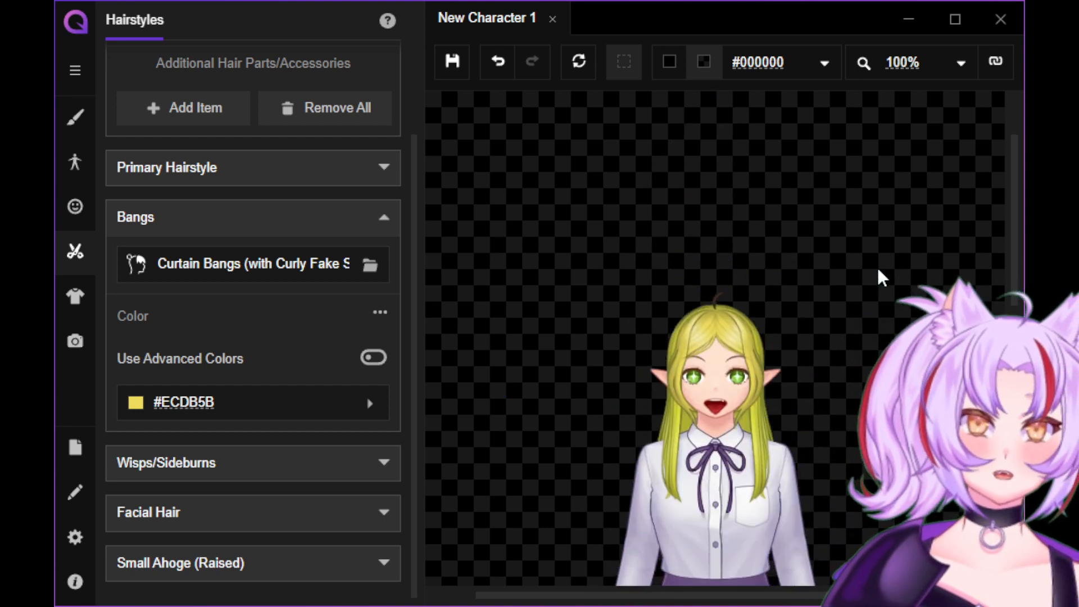
{"action": "scroll", "coordinate": [881, 277], "scroll_direction": "down", "scroll_amount": 2}
- Change the primary hairstyle to Armpit-length, Ear Shown
{"action": "scroll", "coordinate": [191, 281], "scroll_direction": "up", "scroll_amount": 2}
{"action": "left_click", "coordinate": [215, 266]}
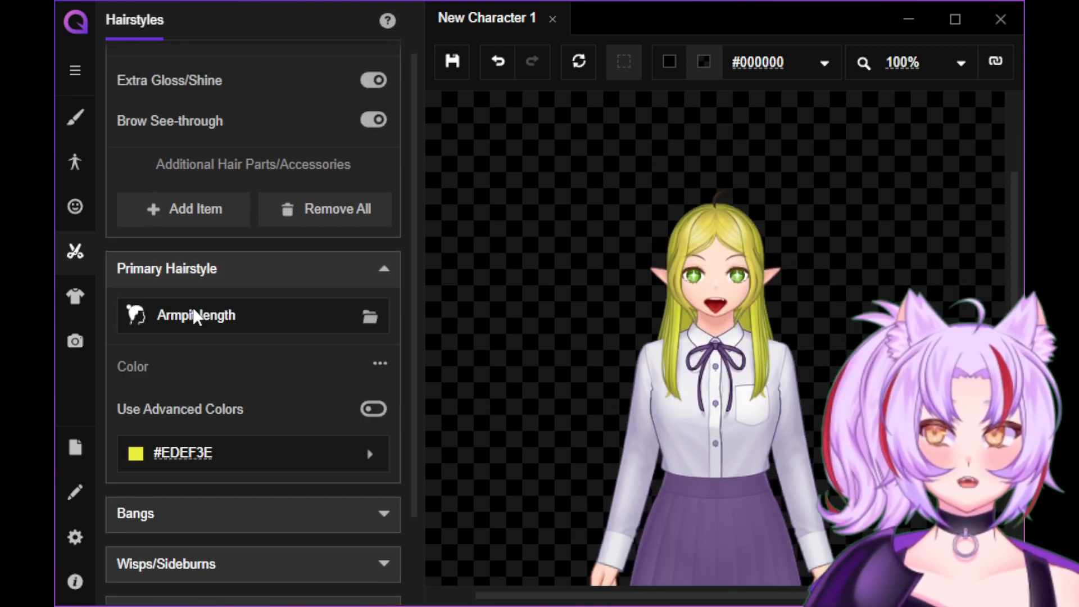
{"action": "left_click", "coordinate": [370, 317]}
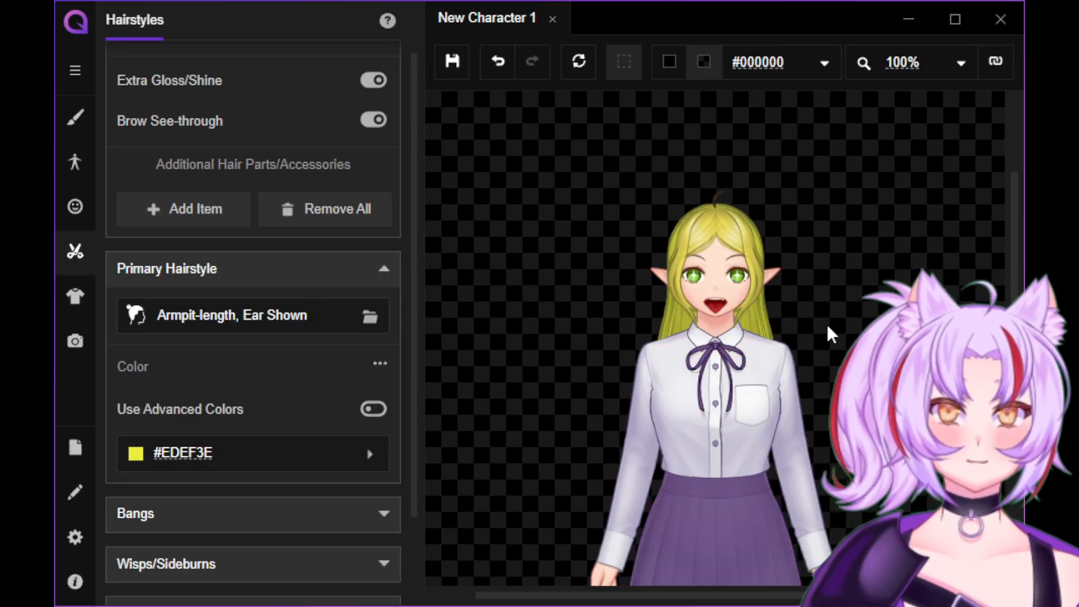
{"action": "scroll", "coordinate": [205, 385], "scroll_direction": "down", "scroll_amount": 3}
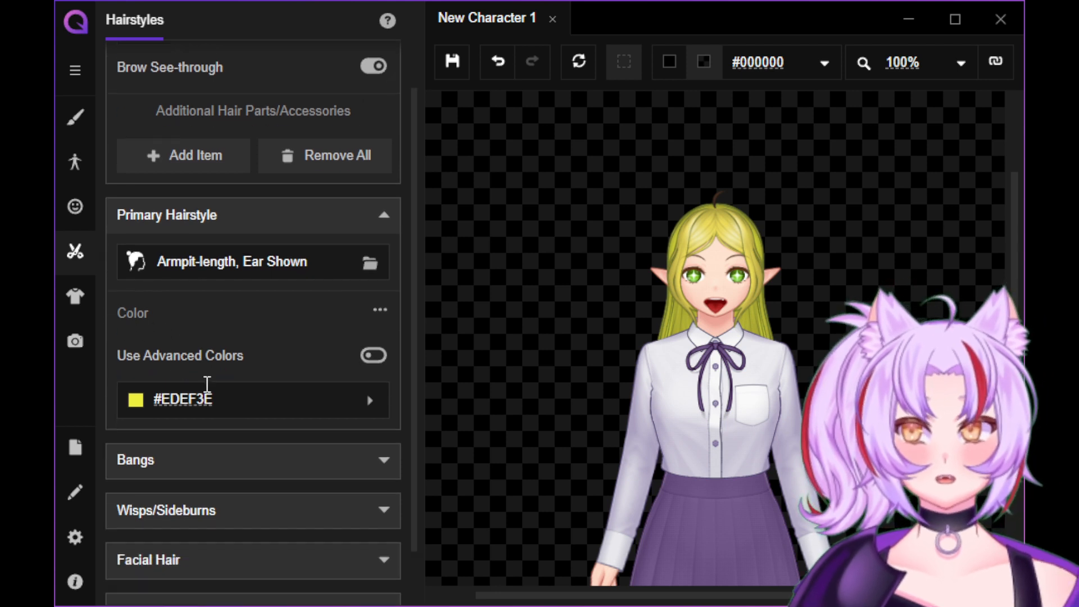
- Recolor the Small Ahoge (Raised) hair part to the yellow-green #D9E44A to match the rest of the hair
{"action": "scroll", "coordinate": [730, 416], "scroll_direction": "down", "scroll_amount": 5}
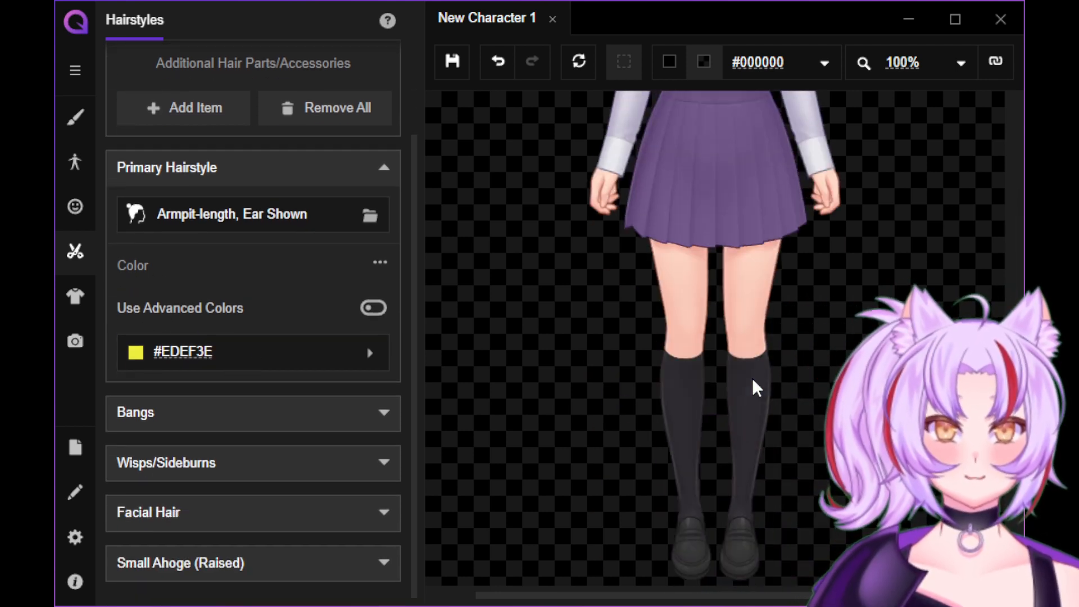
{"action": "scroll", "coordinate": [751, 378], "scroll_direction": "up", "scroll_amount": 5}
{"action": "scroll", "coordinate": [604, 320], "scroll_direction": "up", "scroll_amount": 1}
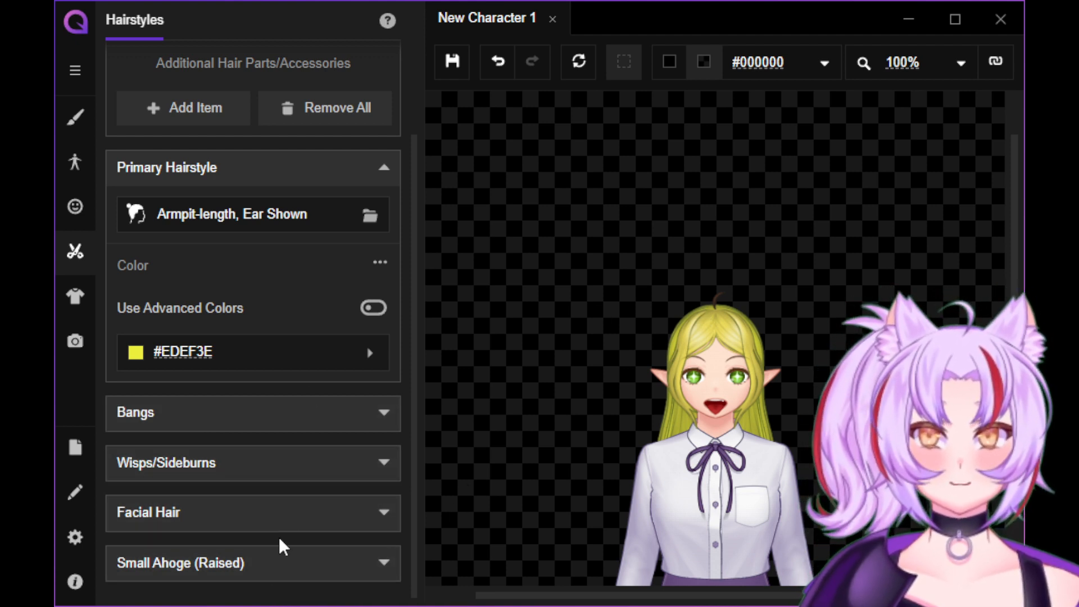
{"action": "left_click", "coordinate": [273, 559]}
{"action": "scroll", "coordinate": [282, 457], "scroll_direction": "down", "scroll_amount": 4}
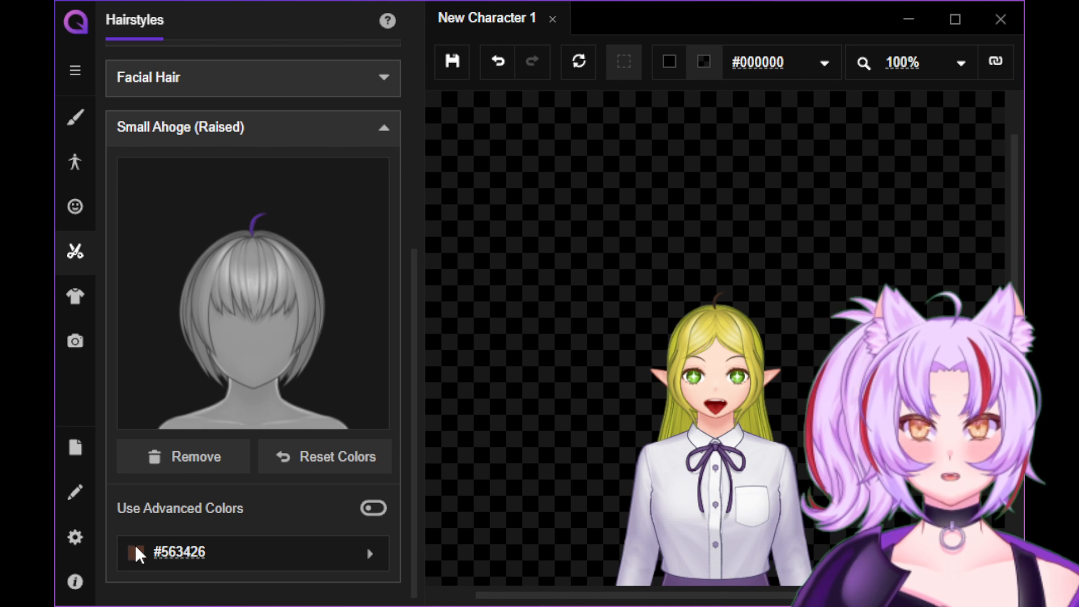
{"action": "left_click", "coordinate": [353, 551]}
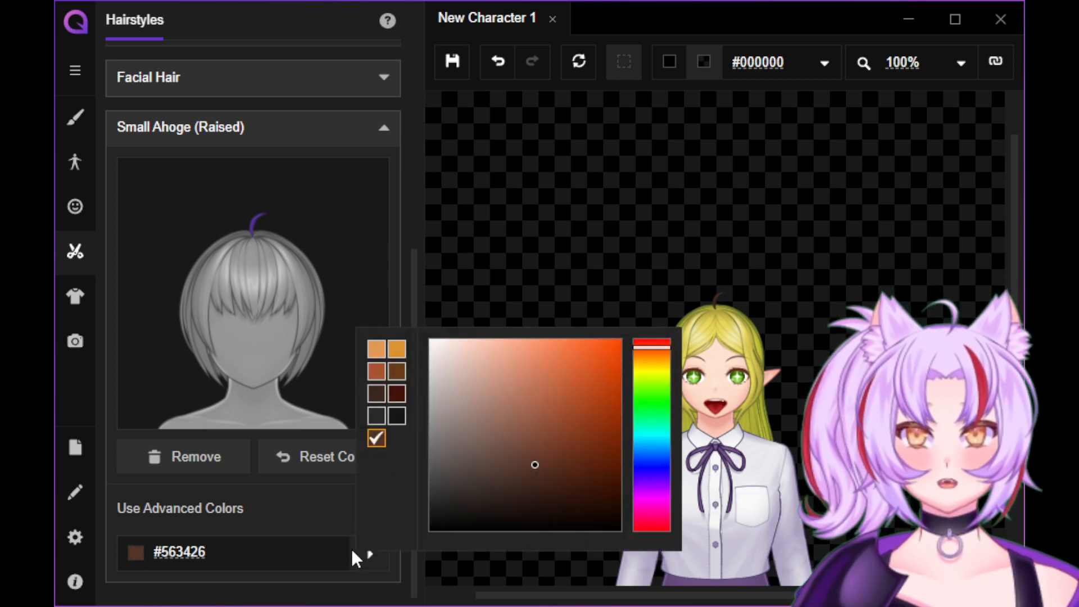
{"action": "left_click", "coordinate": [652, 372]}
{"action": "left_click", "coordinate": [547, 352]}
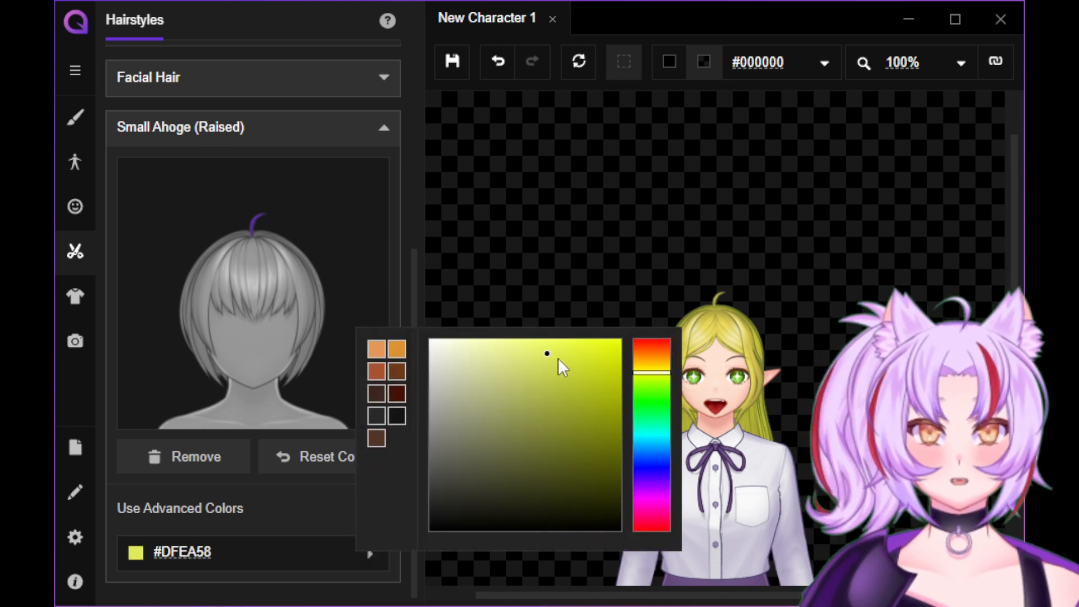
{"action": "left_click", "coordinate": [552, 225]}
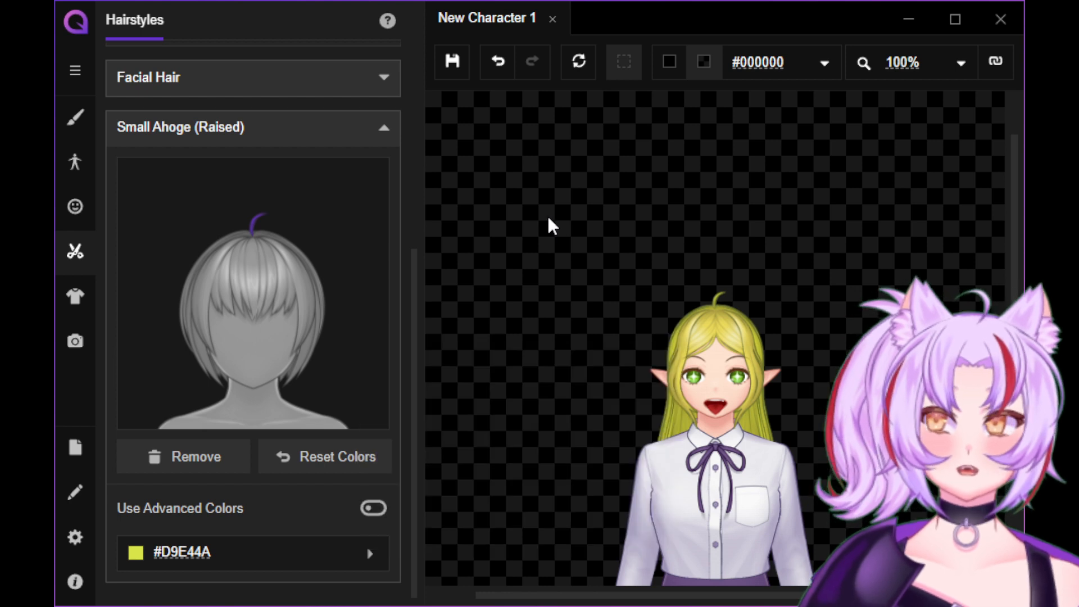
- Review the character's outfit and add the Armband (Right) clothing item to it
{"action": "left_click", "coordinate": [75, 296]}
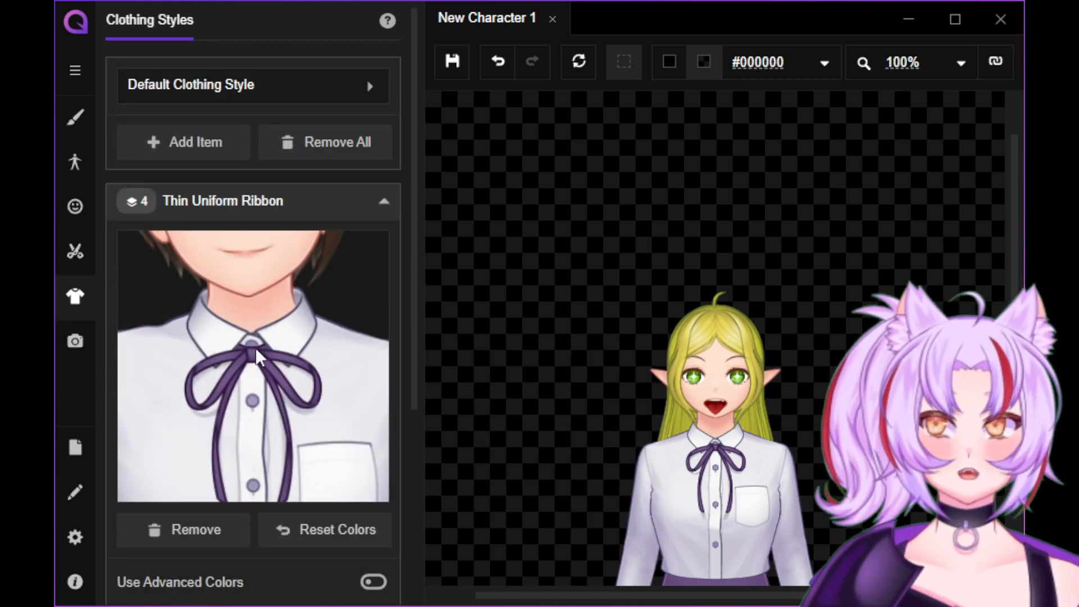
{"action": "scroll", "coordinate": [265, 359], "scroll_direction": "down", "scroll_amount": 2}
{"action": "scroll", "coordinate": [266, 360], "scroll_direction": "up", "scroll_amount": 2}
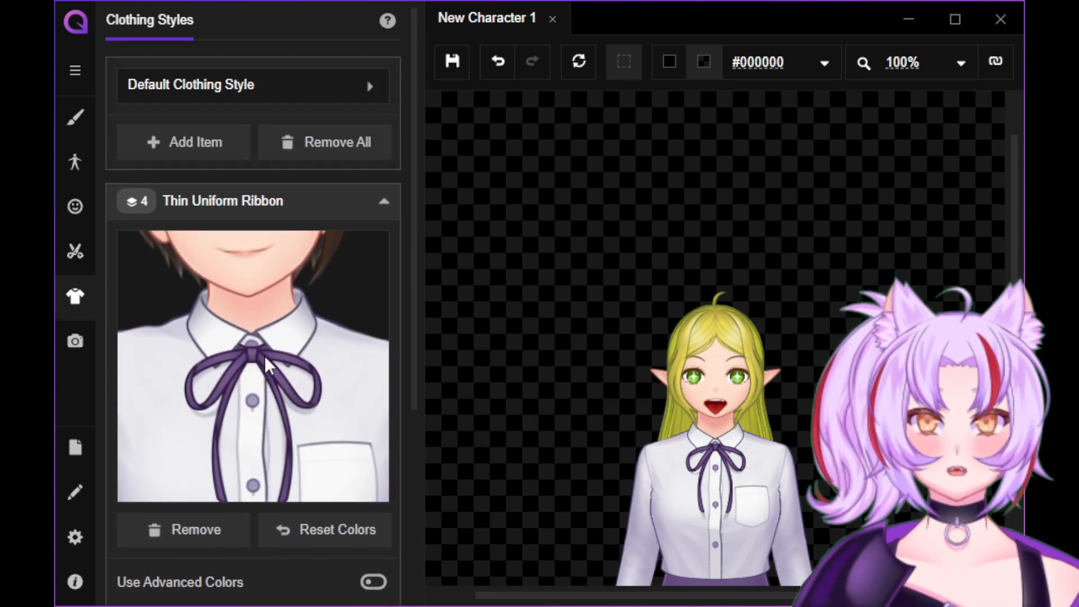
{"action": "scroll", "coordinate": [822, 379], "scroll_direction": "down", "scroll_amount": 3}
{"action": "scroll", "coordinate": [815, 365], "scroll_direction": "down", "scroll_amount": 3}
{"action": "scroll", "coordinate": [808, 355], "scroll_direction": "up", "scroll_amount": 3}
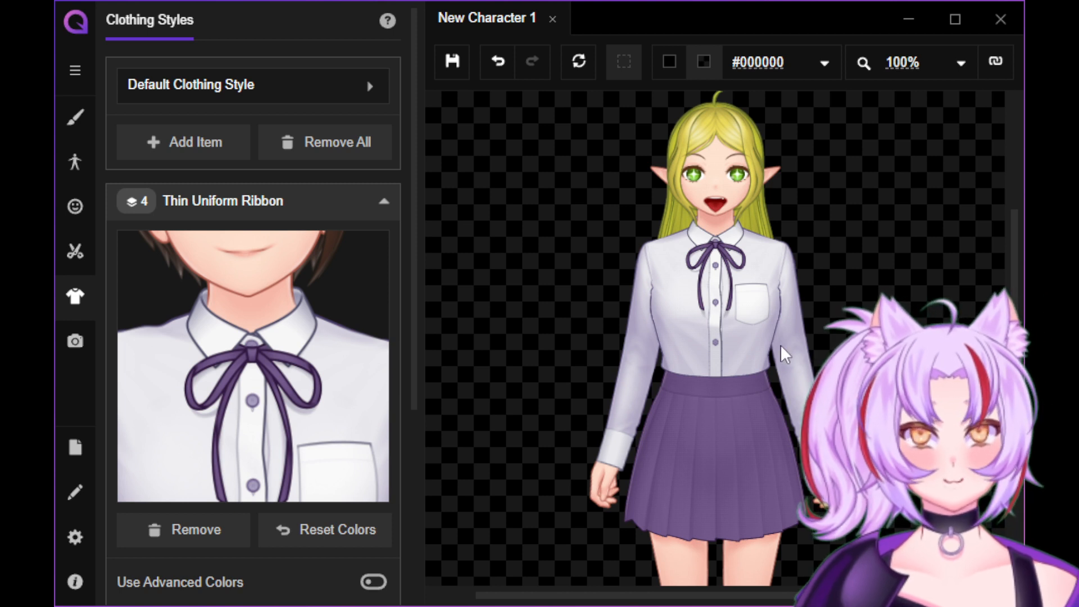
{"action": "left_click", "coordinate": [225, 141]}
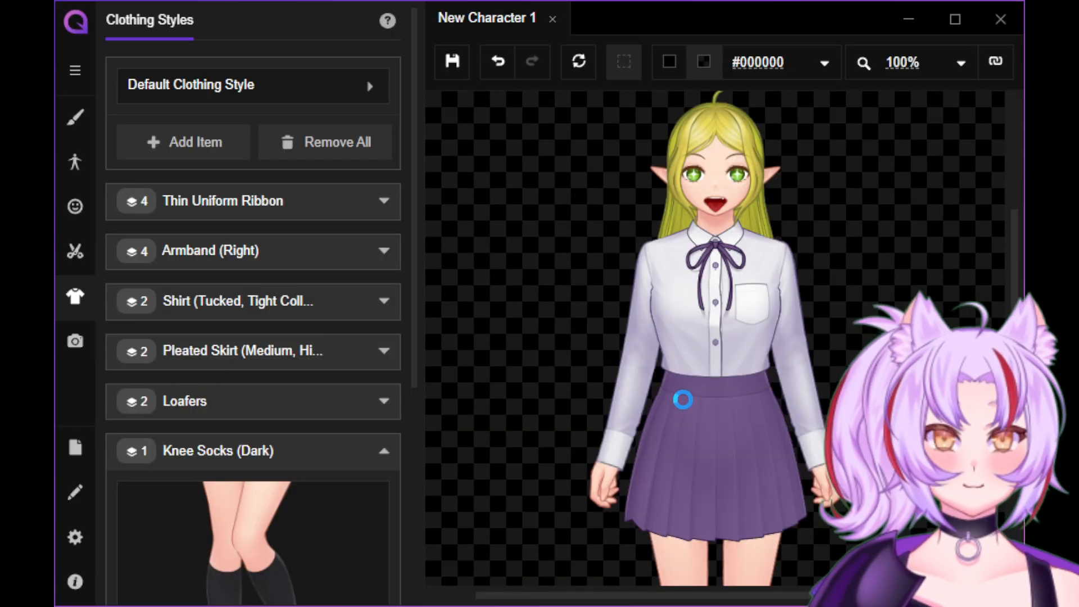
- Change the character's pose to Arm Grab (Contrapposto) and check it along the full body
{"action": "left_click", "coordinate": [76, 165]}
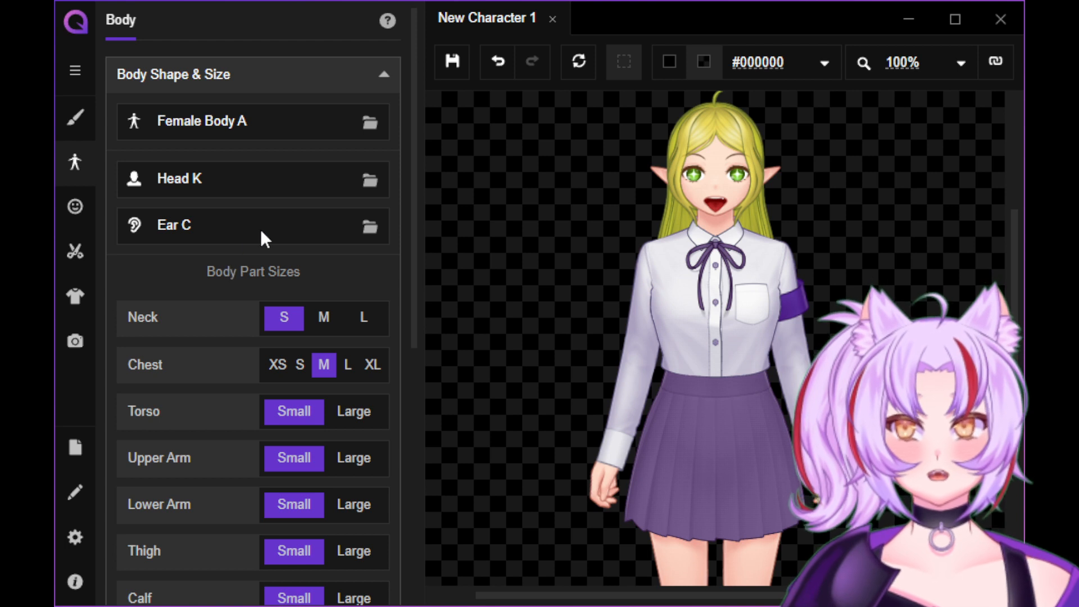
{"action": "scroll", "coordinate": [365, 257], "scroll_direction": "down", "scroll_amount": 7}
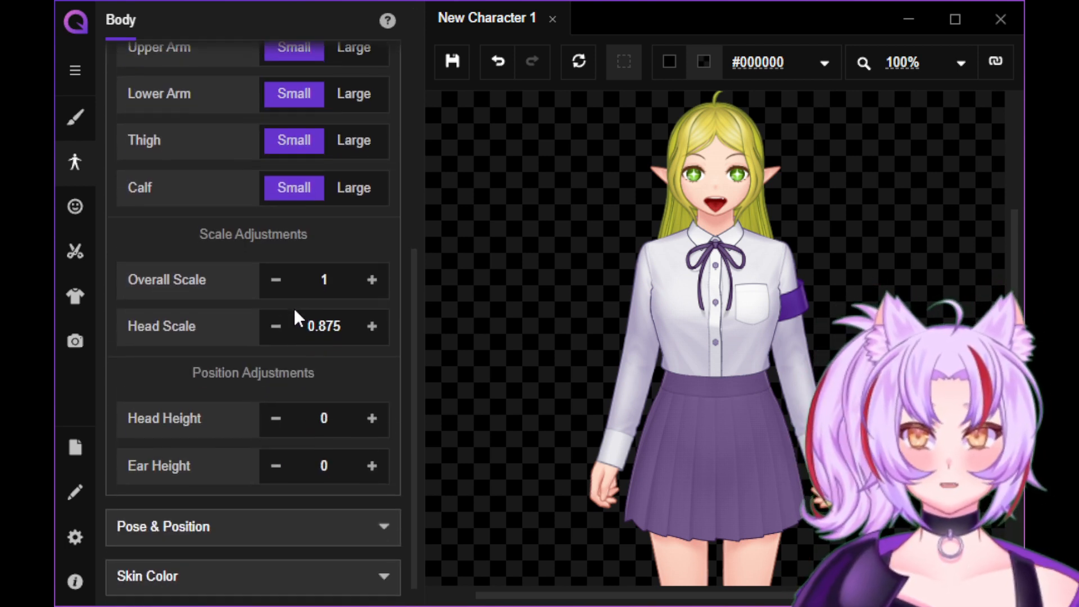
{"action": "left_click", "coordinate": [245, 522]}
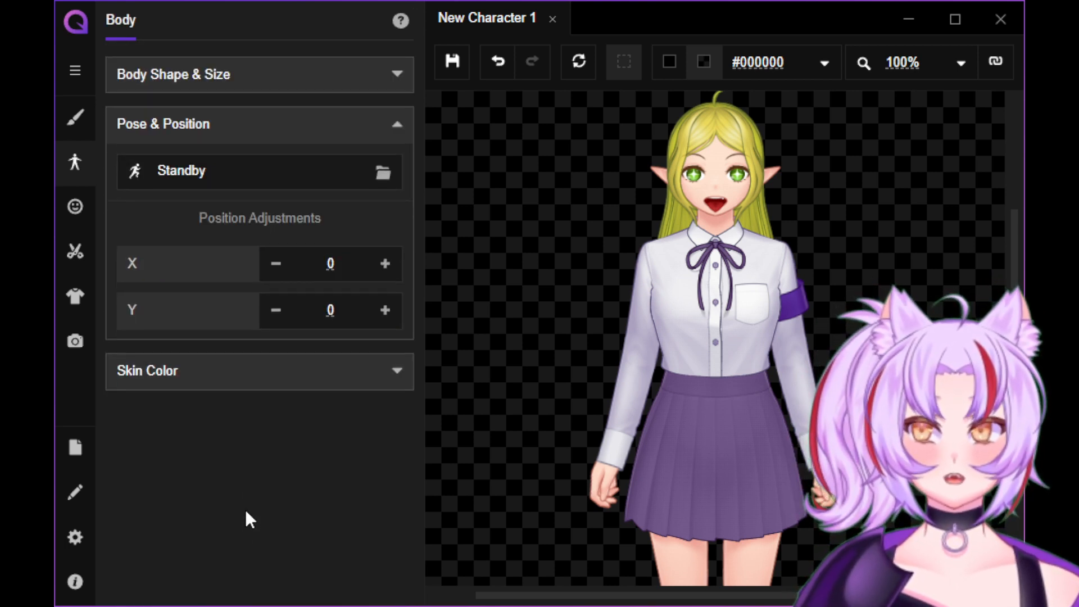
{"action": "left_click", "coordinate": [382, 172]}
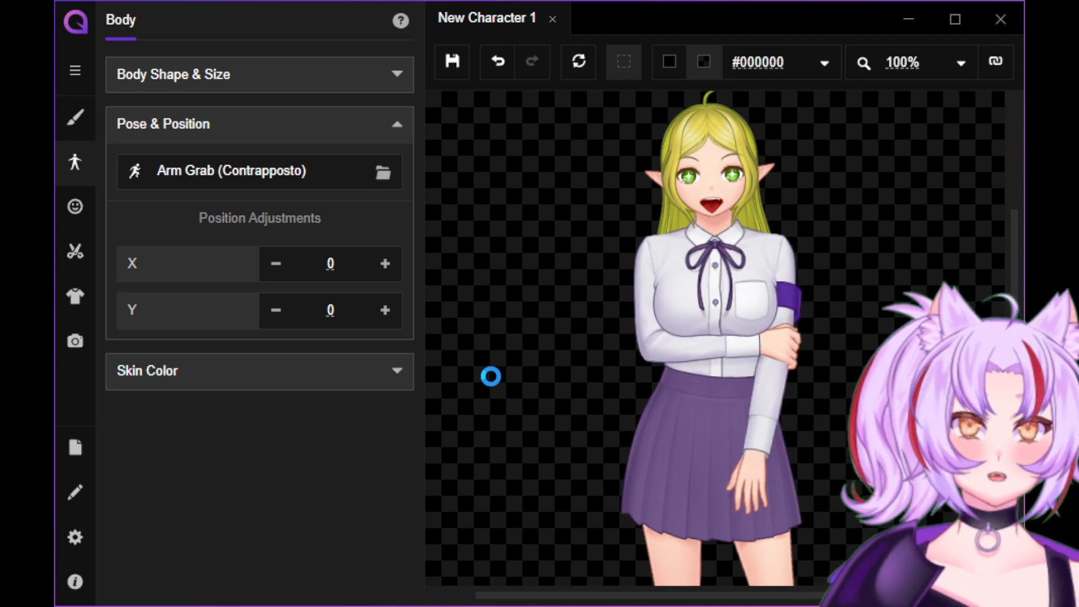
{"action": "scroll", "coordinate": [747, 419], "scroll_direction": "down", "scroll_amount": 5}
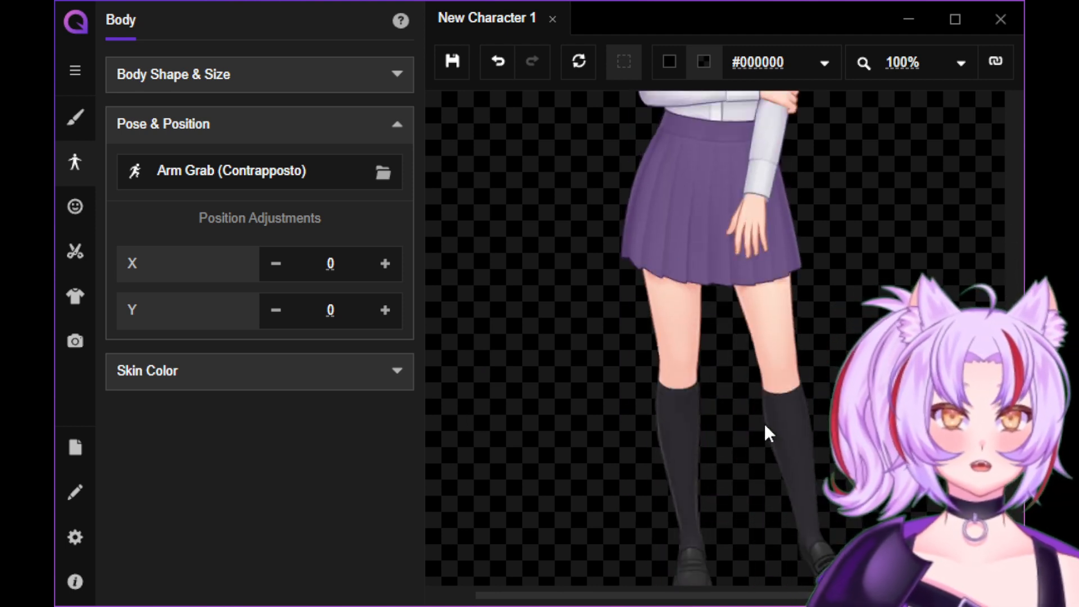
{"action": "scroll", "coordinate": [765, 433], "scroll_direction": "up", "scroll_amount": 9}
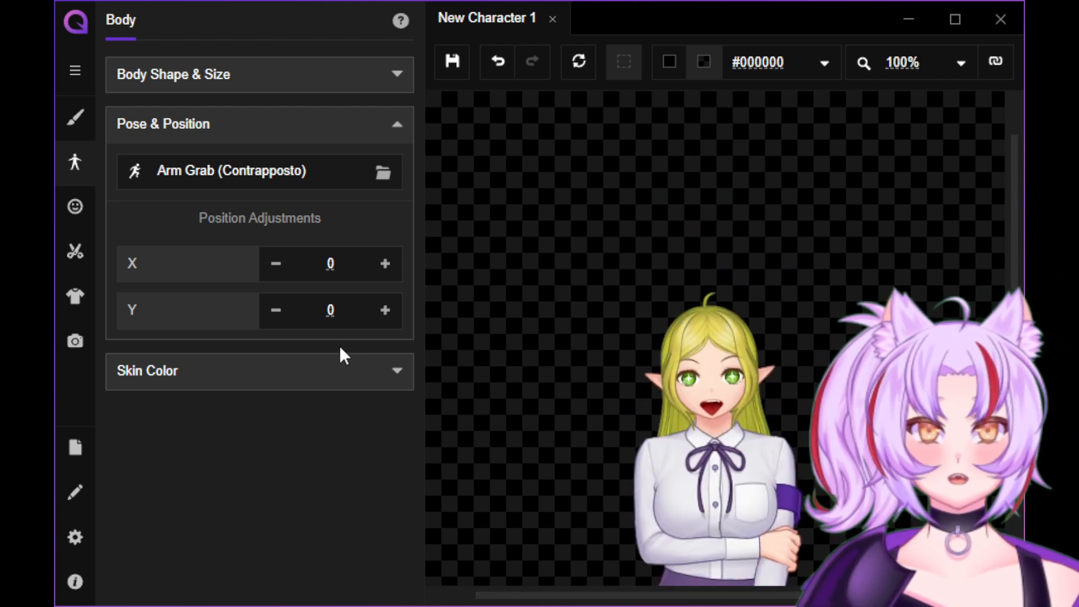
- Export the character in Inochi Creator (.inx) format with Puppetstring (Webcam) as the preferred tracking method
{"action": "left_click", "coordinate": [76, 341]}
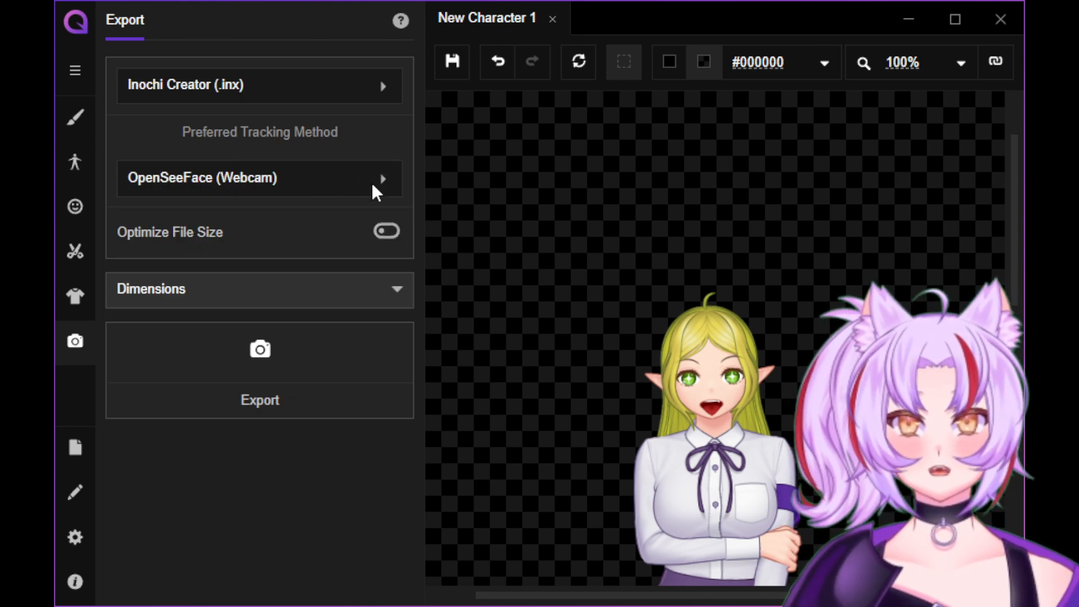
{"action": "left_click", "coordinate": [419, 264]}
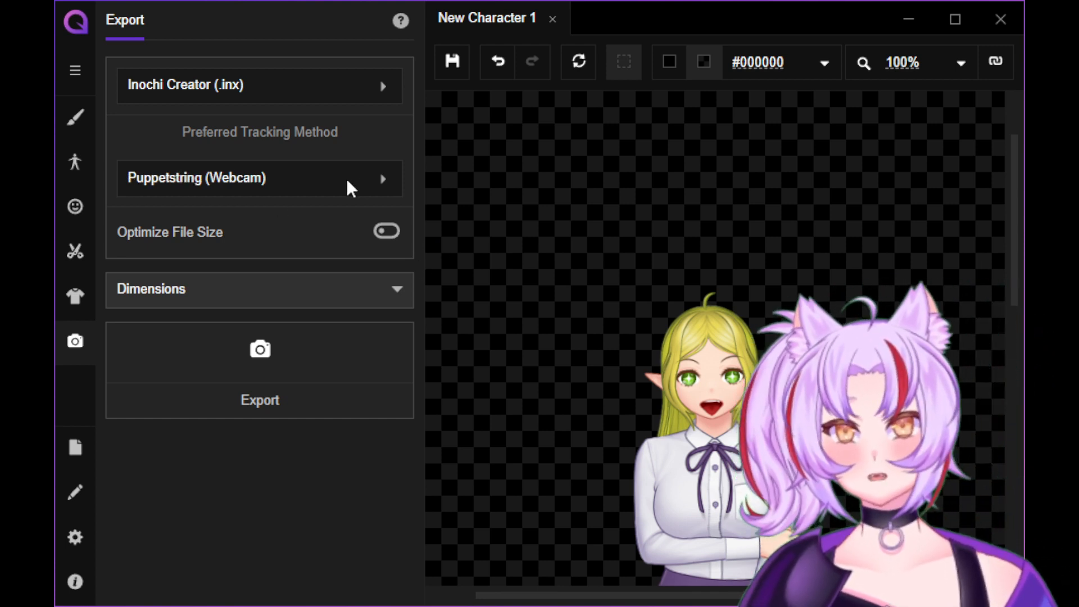
{"action": "scroll", "coordinate": [784, 371], "scroll_direction": "down", "scroll_amount": 5}
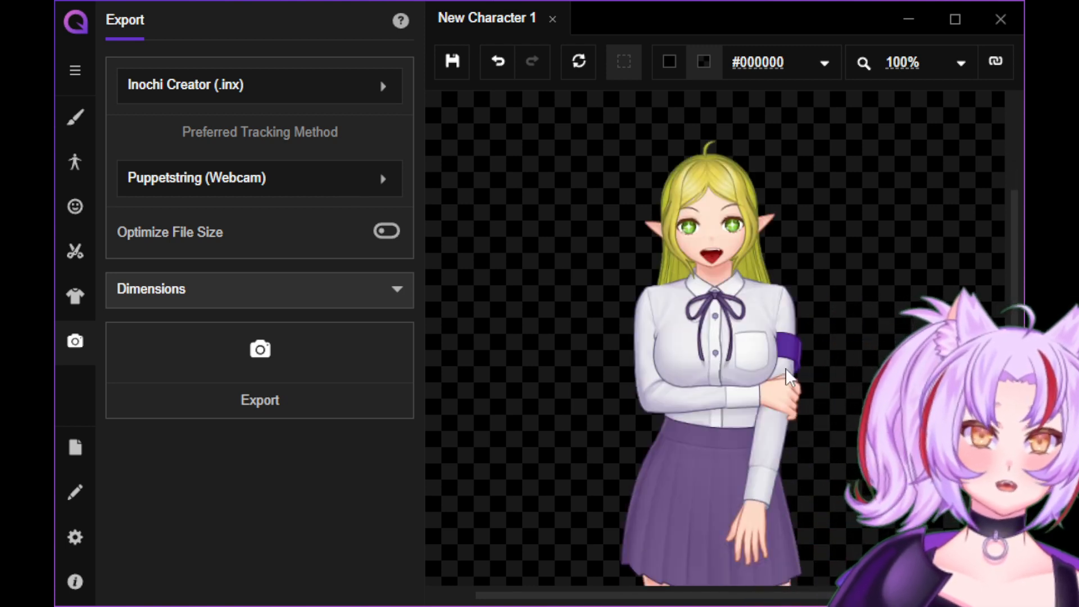
{"action": "scroll", "coordinate": [785, 374], "scroll_direction": "up", "scroll_amount": 4}
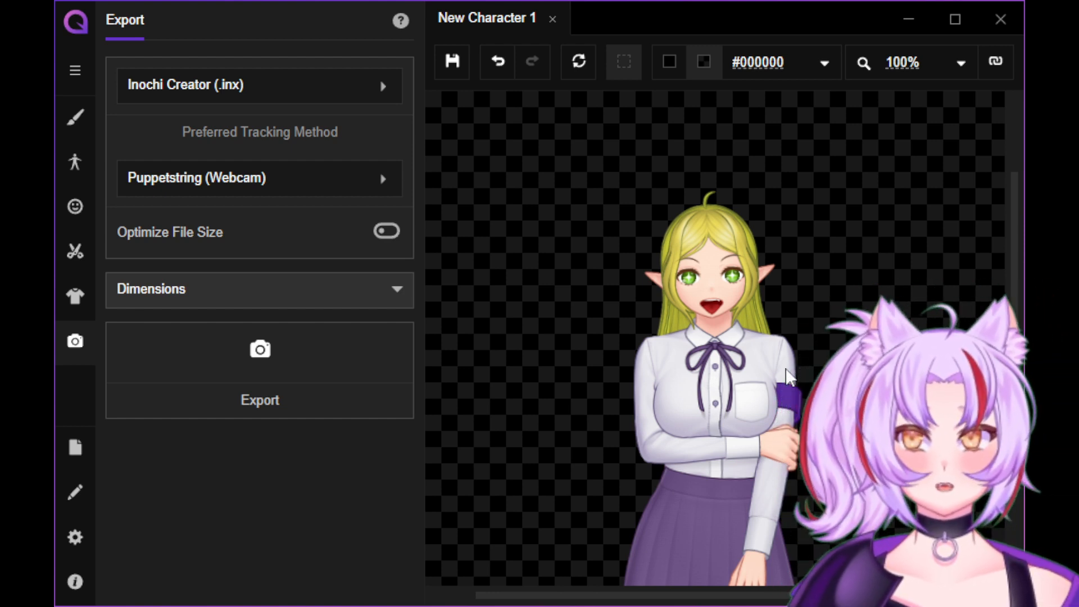
{"action": "left_click", "coordinate": [290, 361]}
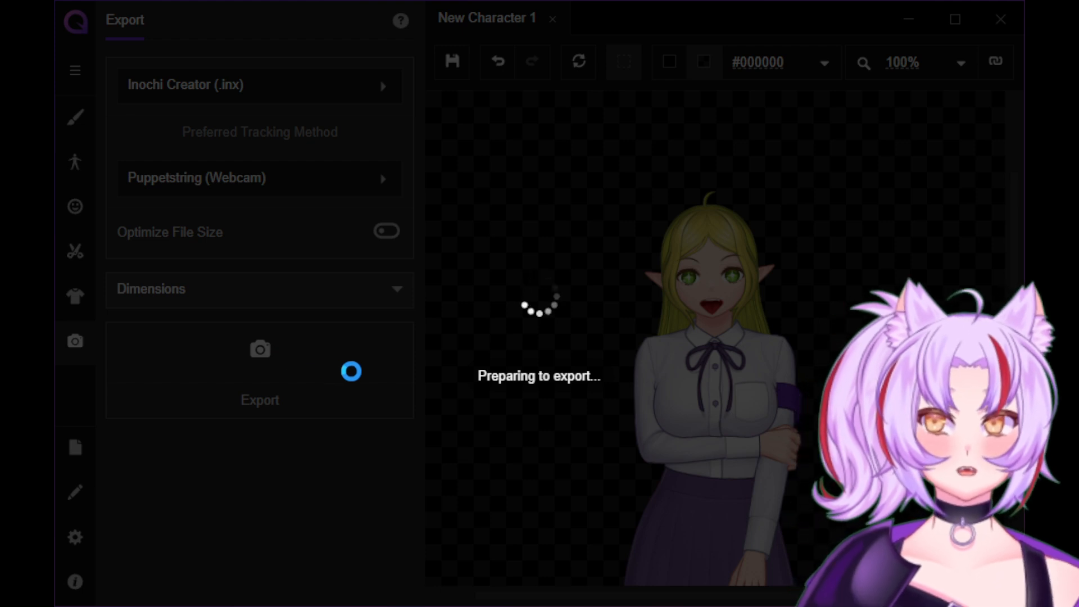